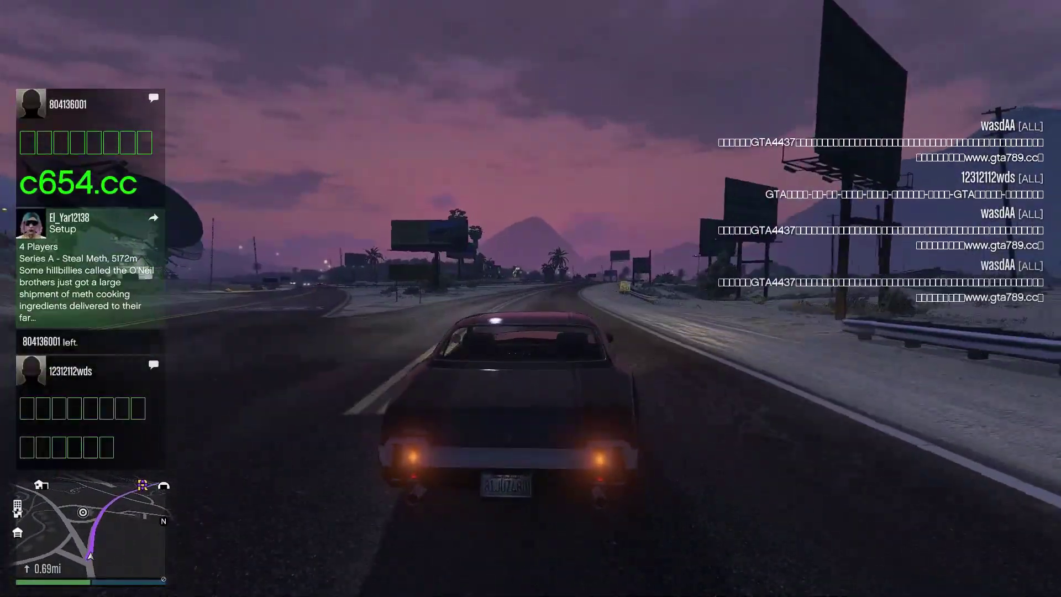
key(w)
key(w)
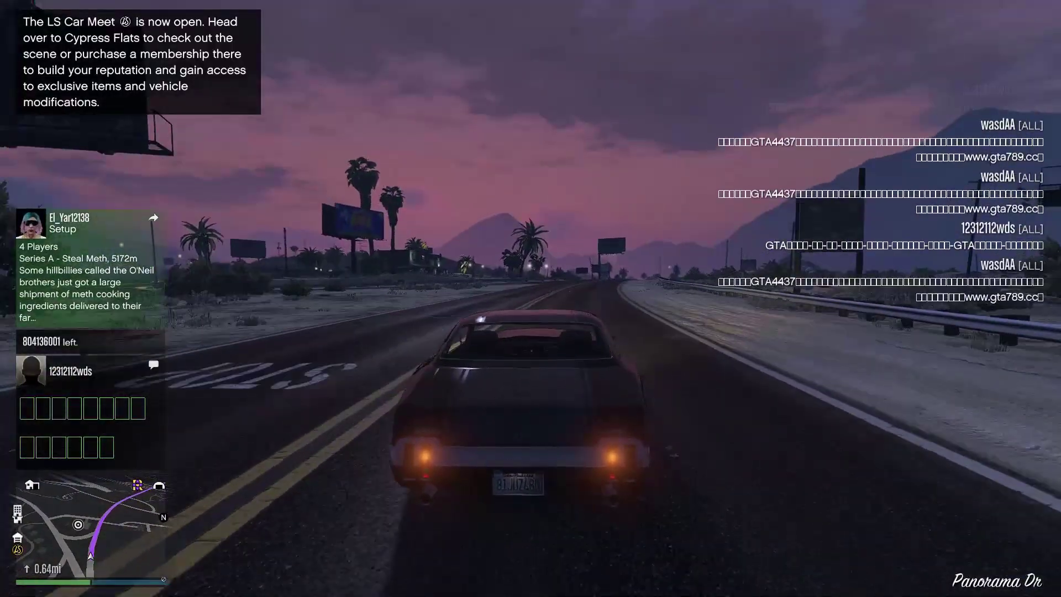
key(w)
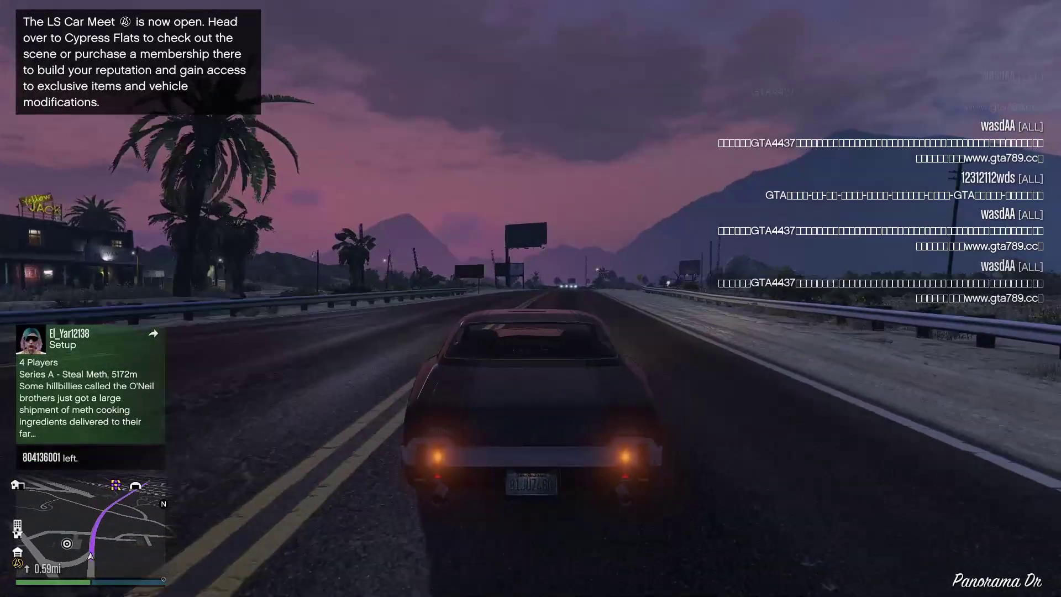
key(w)
key(w)
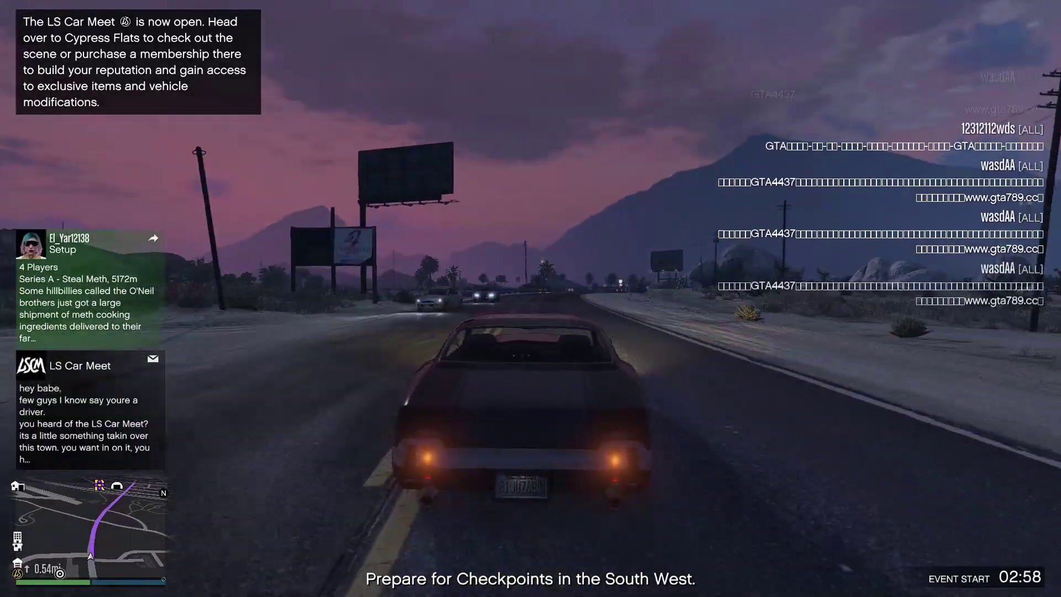
key(w)
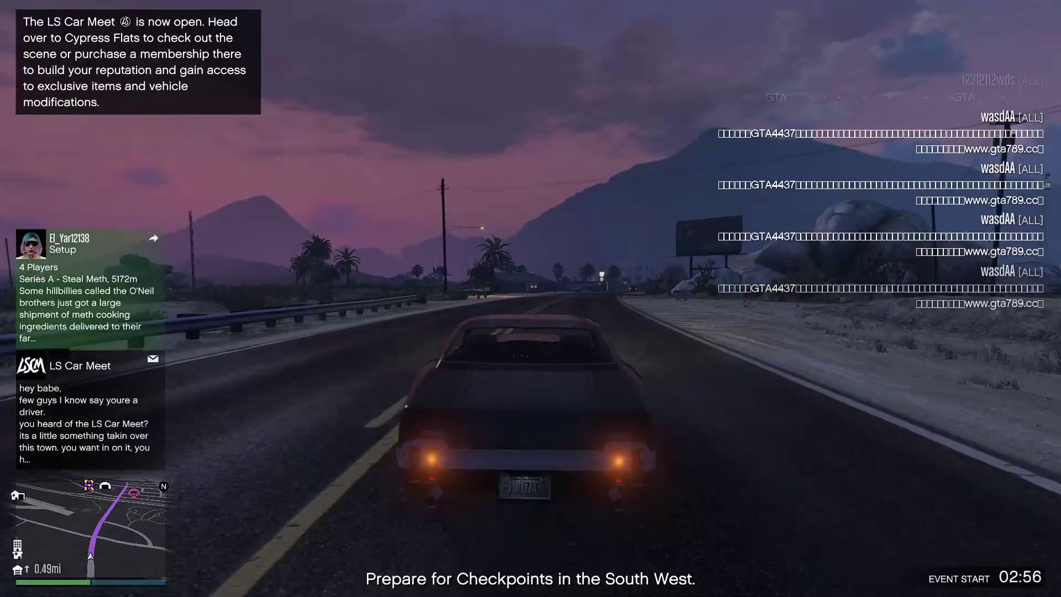
key(w)
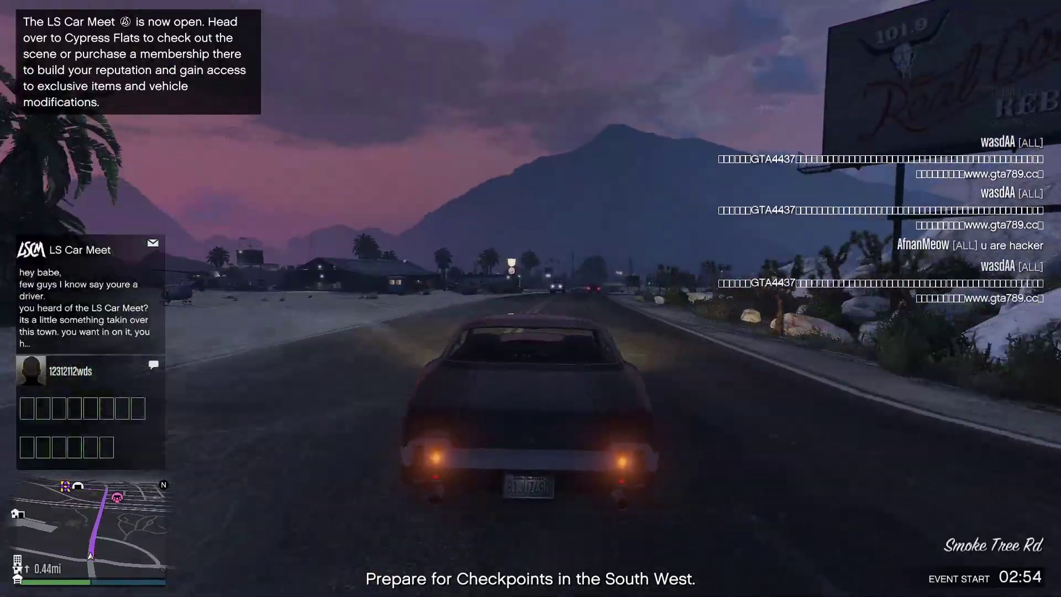
key(w)
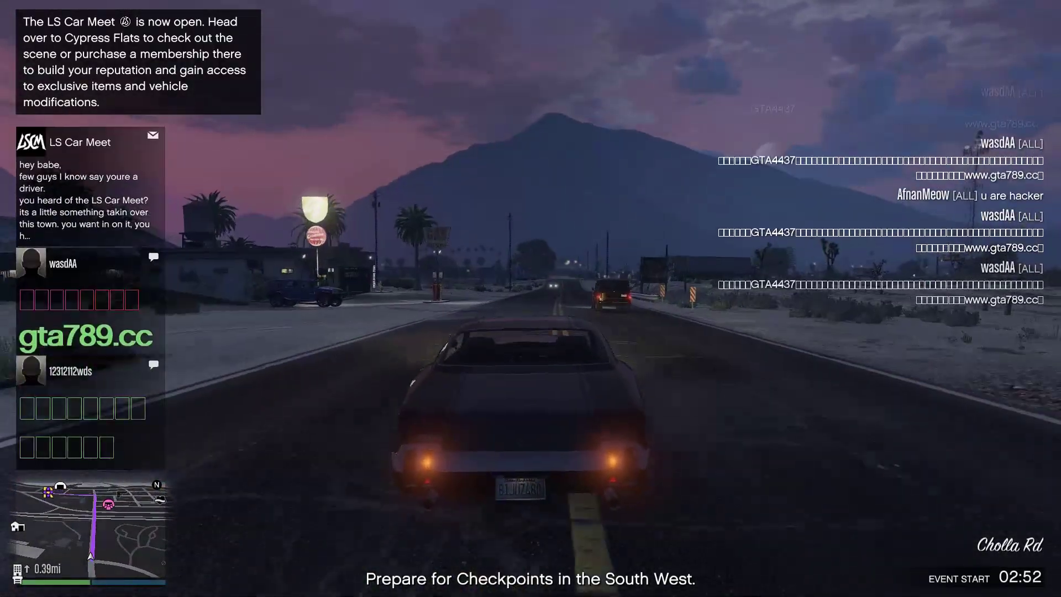
key(w)
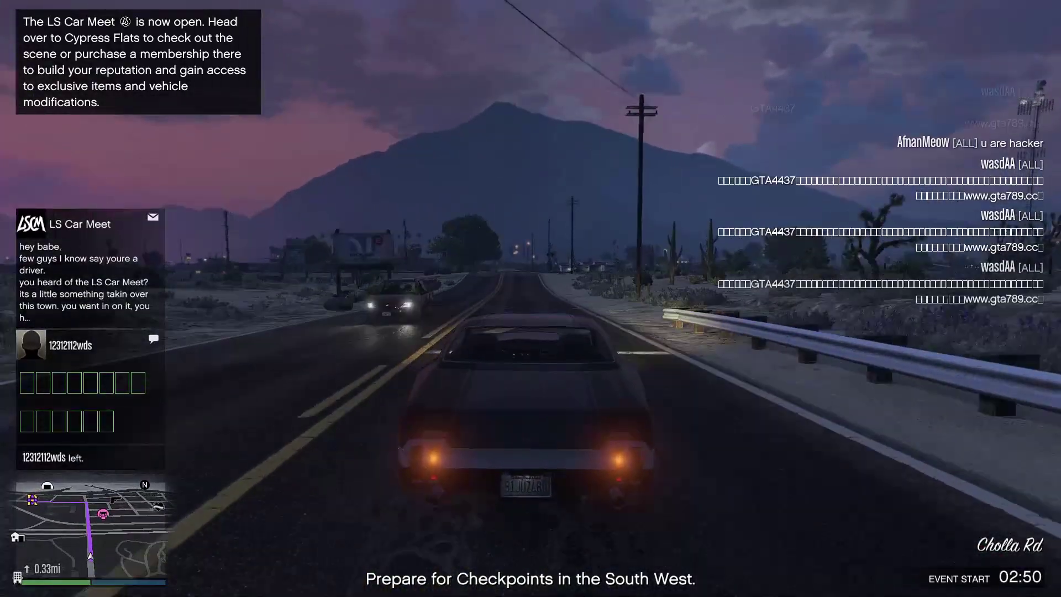
key(w)
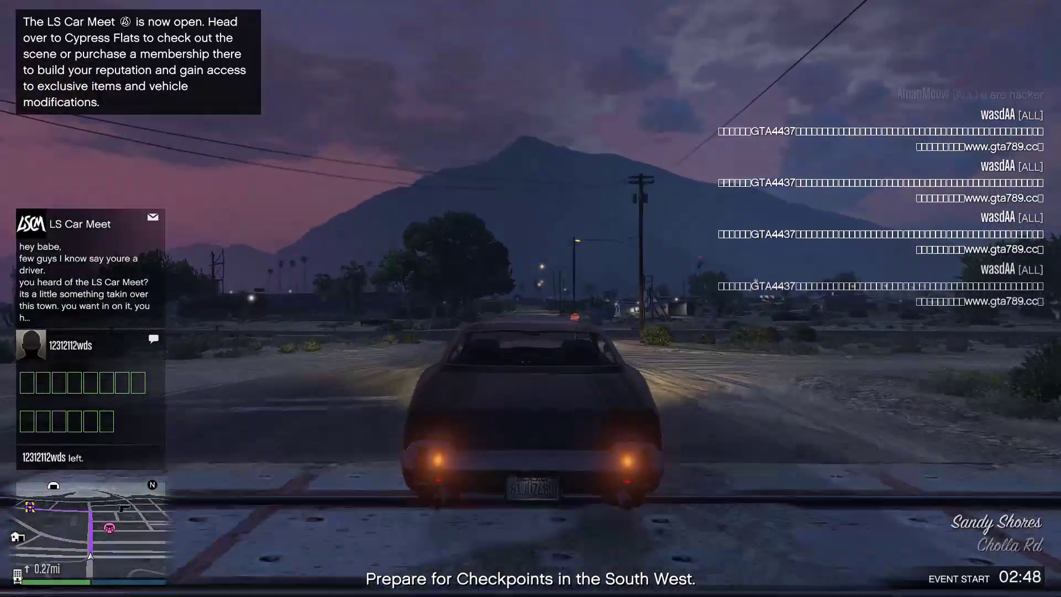
key(w)
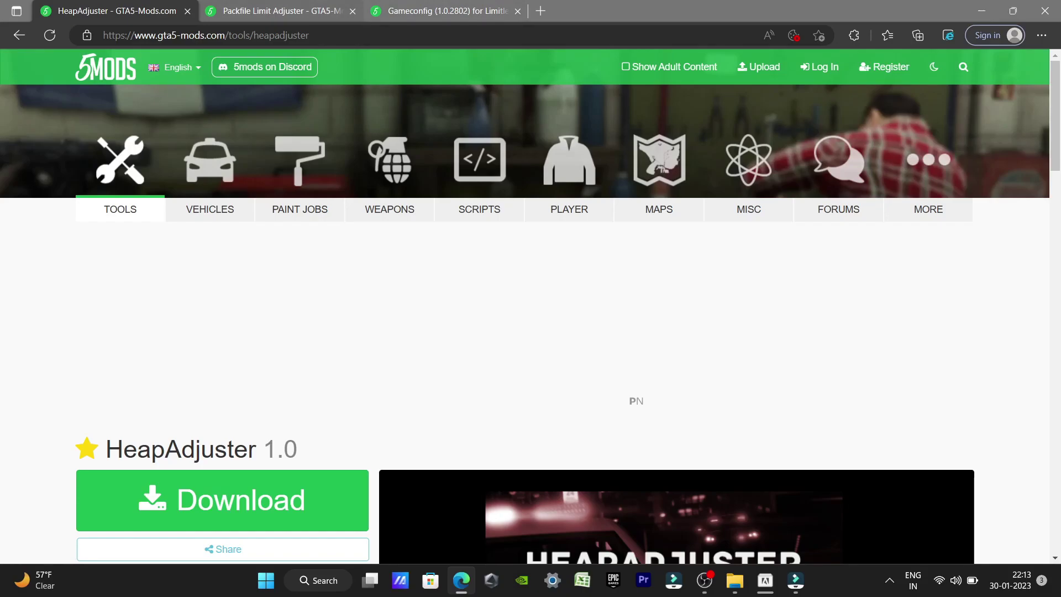
Step: Examine the GTA5-Mods download pages for HeapAdjuster, Packfile Limit Adjuster and Gameconfig, including the HeapAdjuster description
key(ctrl+Tab)
key(ctrl+Tab)
key(ctrl+shift+Tab)
key(ctrl+shift+Tab)
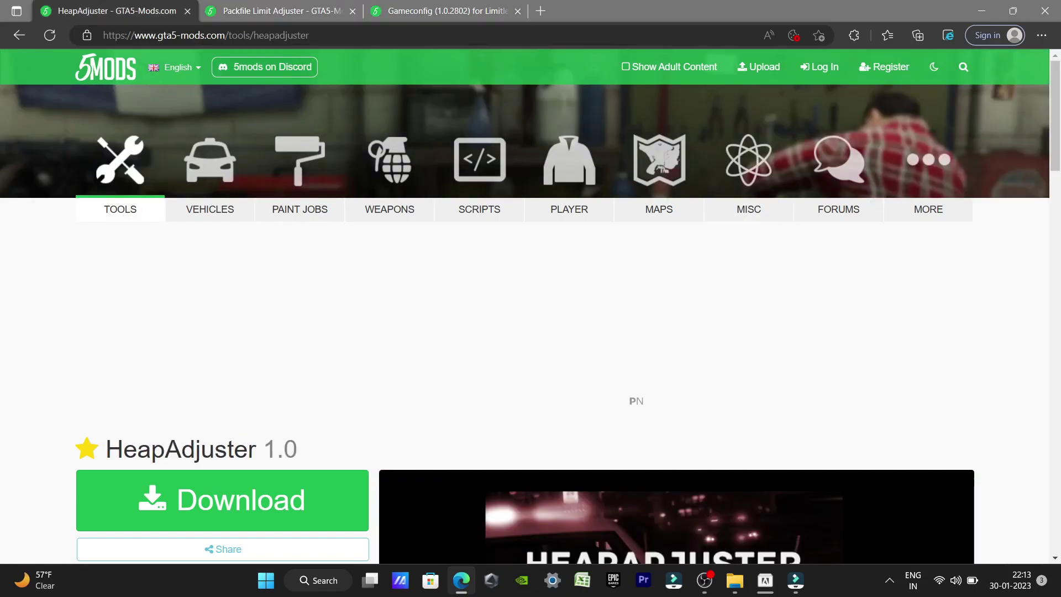
key(ctrl+shift+Tab)
key(ctrl+shift+Tab)
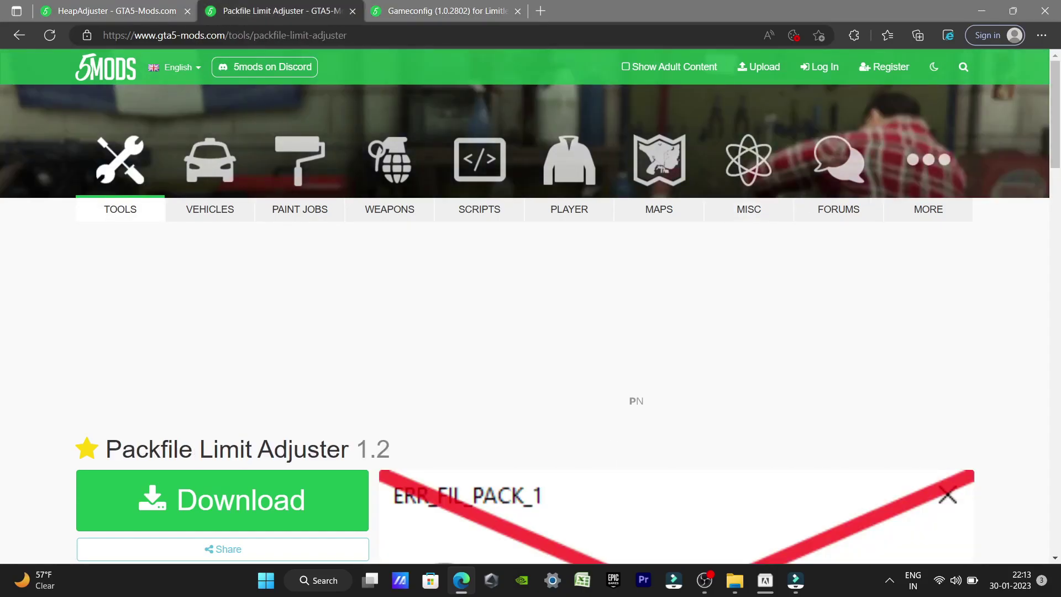
key(ctrl+Tab)
key(ctrl+Tab)
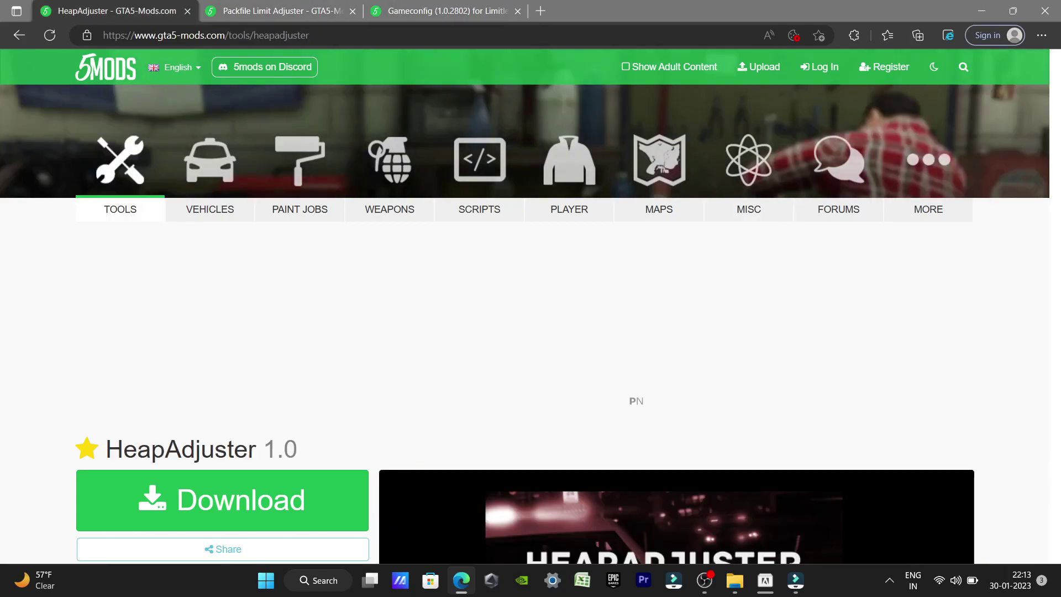
scroll(530, 307, down, 9)
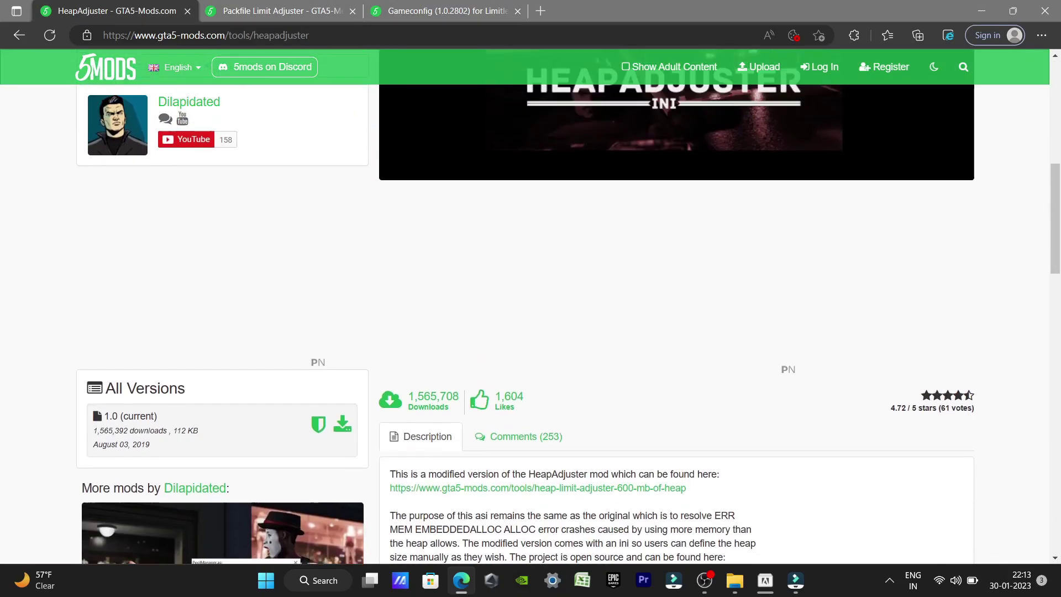
scroll(531, 307, up, 9)
key(ctrl+Tab)
key(ctrl+Tab)
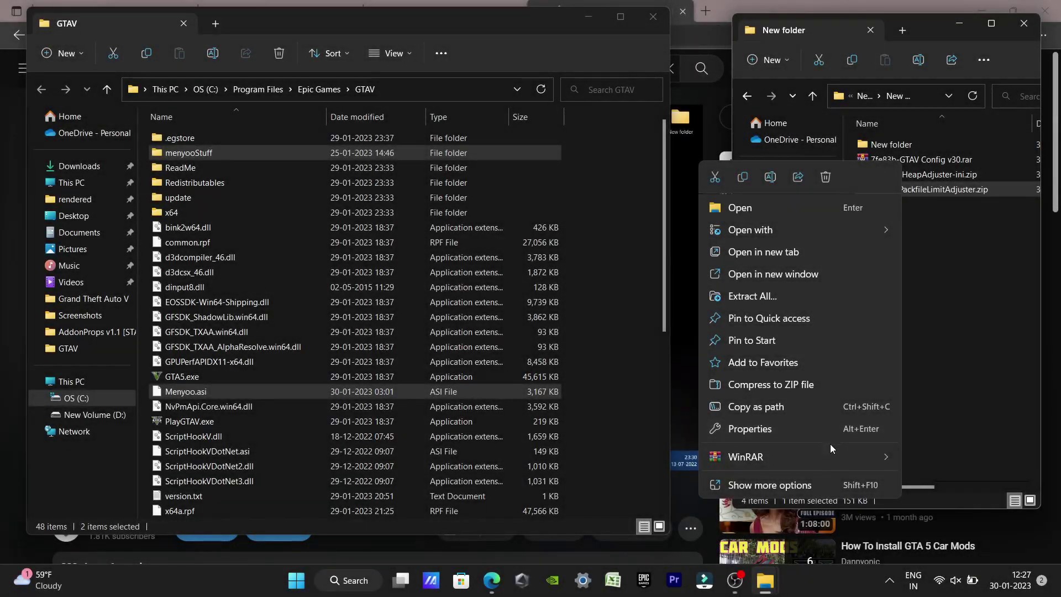
Step: Extract f817a9-PackfileLimitAdjuster.zip with WinRAR into a subfolder of the same name
mouse_move(830, 456)
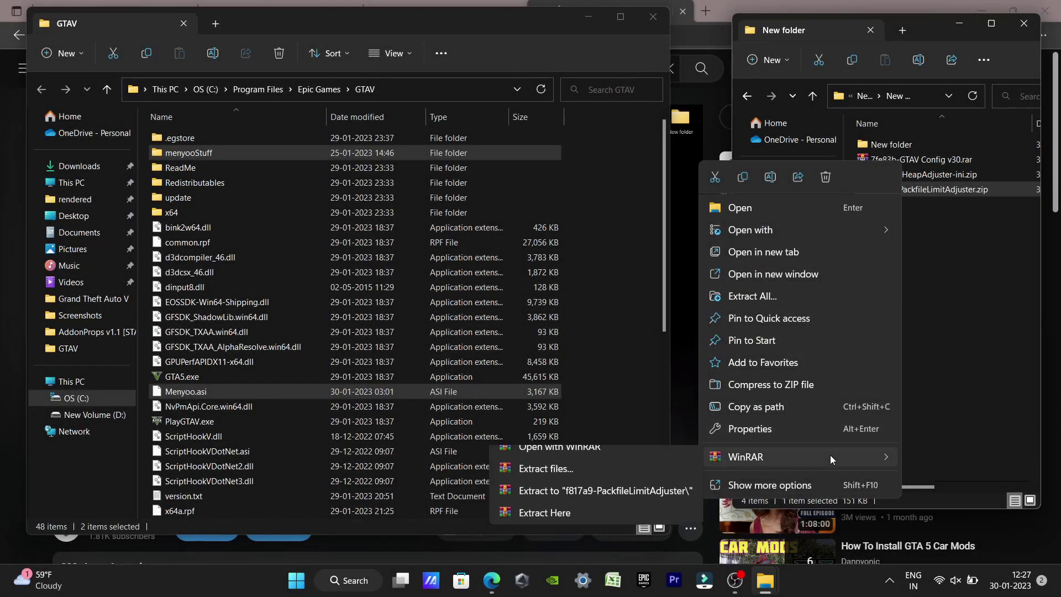
click(628, 487)
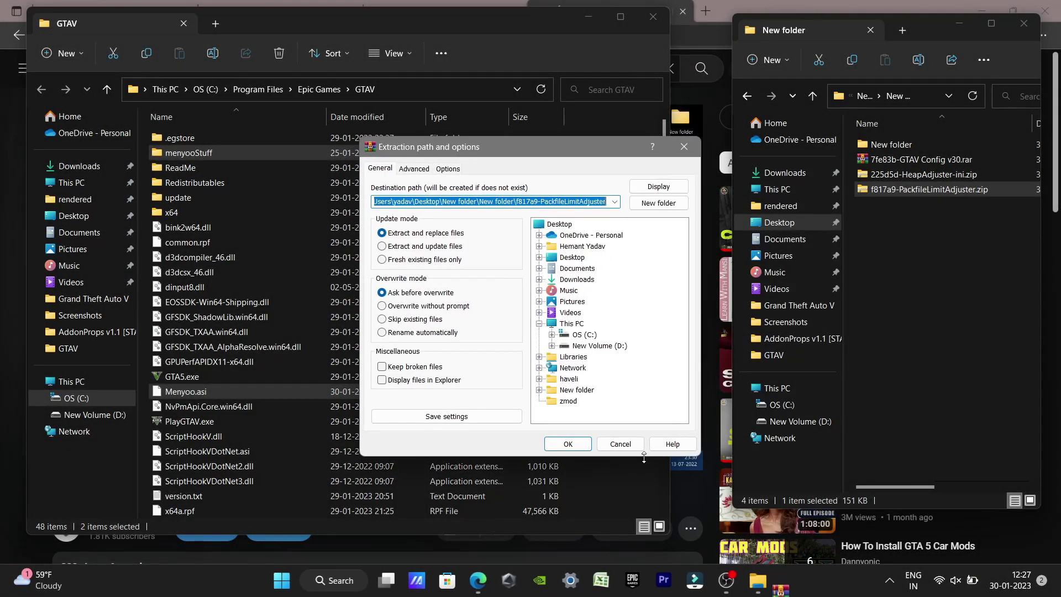
click(562, 441)
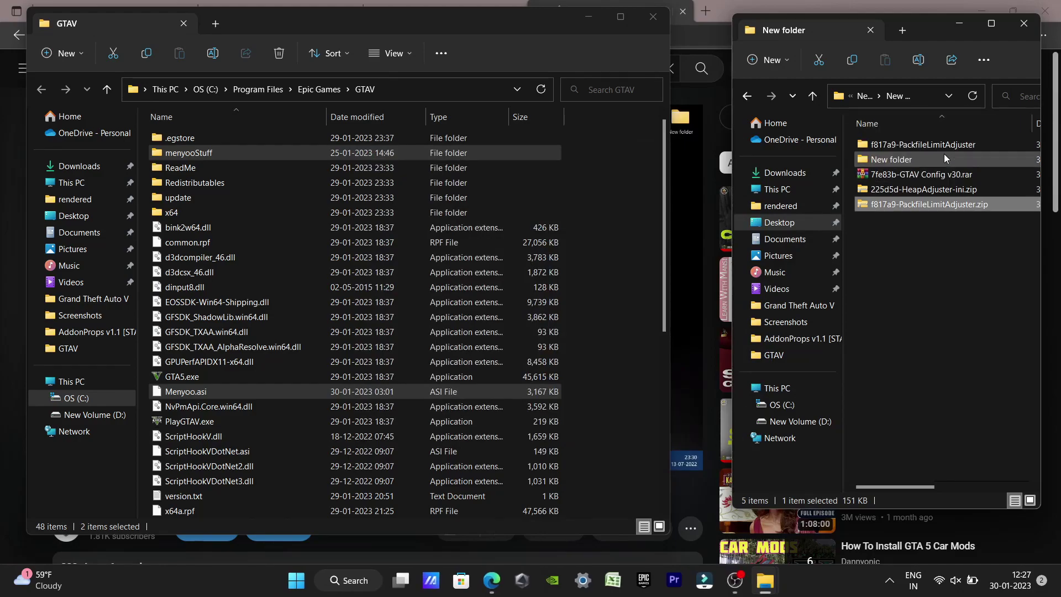
Step: Extract 225d5d-HeapAdjuster-ini.zip with WinRAR into a subfolder of the same name
right_click(900, 188)
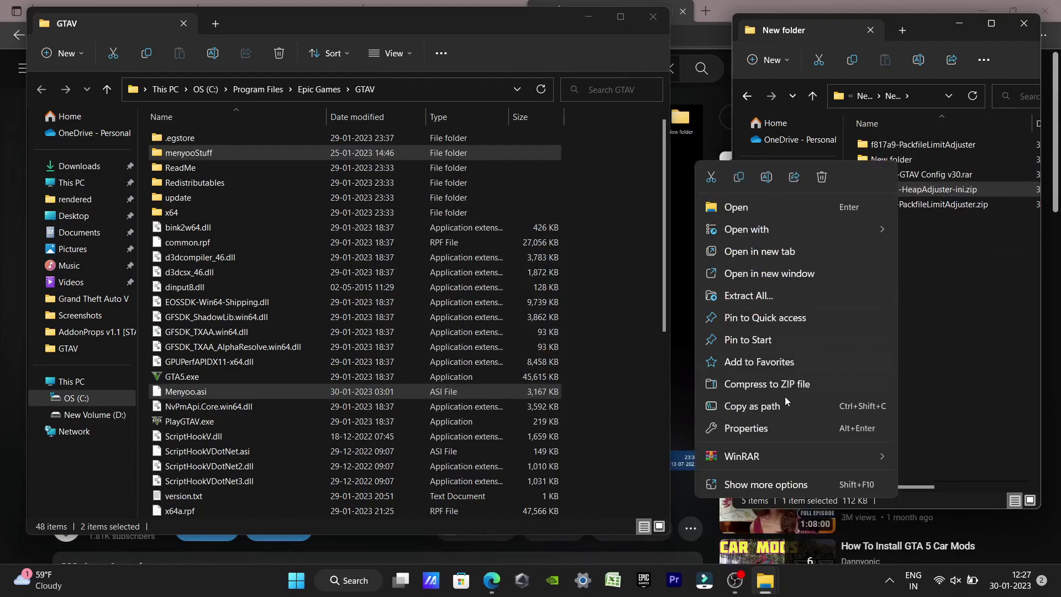
mouse_move(756, 459)
click(626, 485)
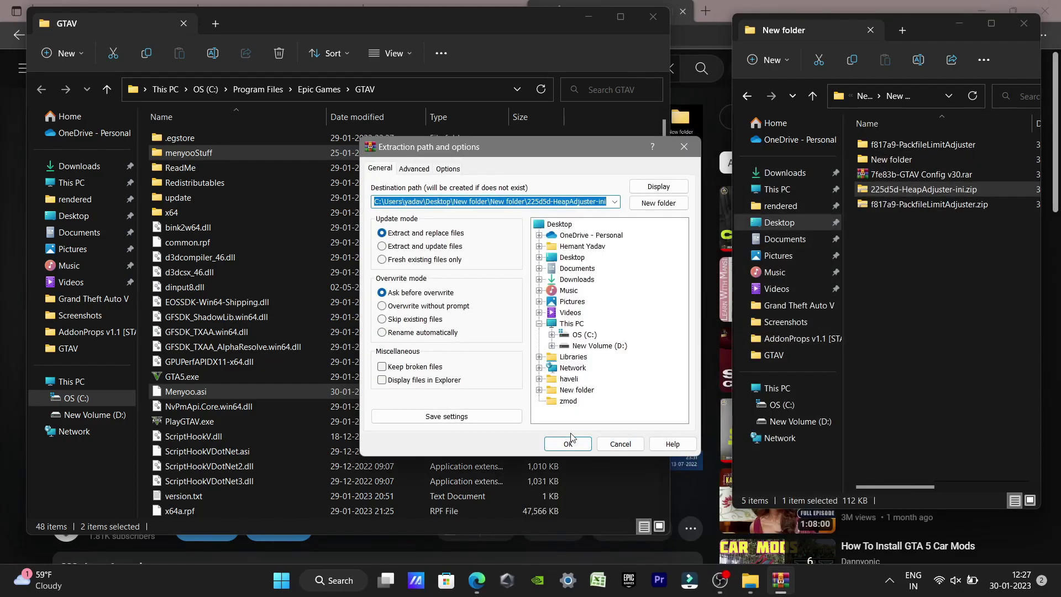
click(563, 441)
Step: Extract 7fe83b-GTAV Config v30.rar with WinRAR into a subfolder of the same name
right_click(939, 189)
mouse_move(787, 376)
click(624, 399)
click(588, 433)
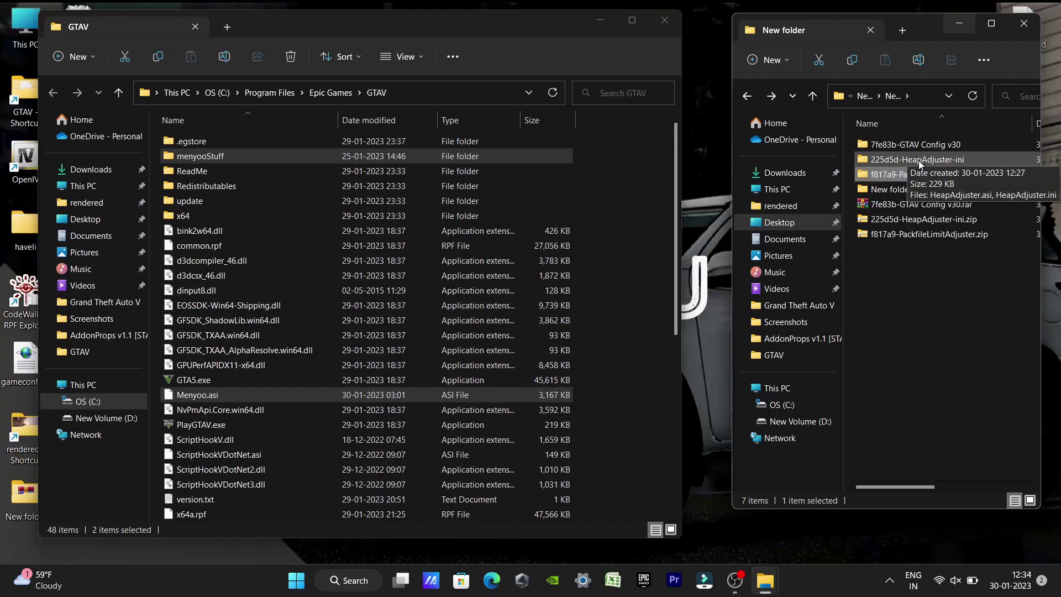
Step: Move HeapAdjuster.asi and HeapAdjuster.ini from the extracted 225d5d-HeapAdjuster-ini folder into the GTAV game folder
double_click(951, 161)
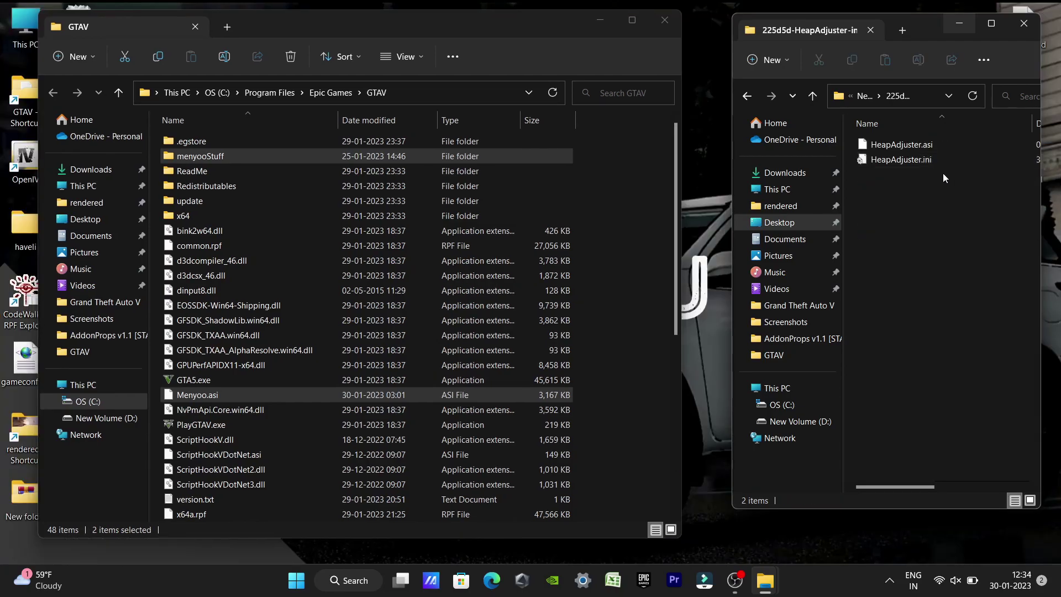
click(938, 160)
shift+click(938, 144)
drag(940, 156, 623, 327)
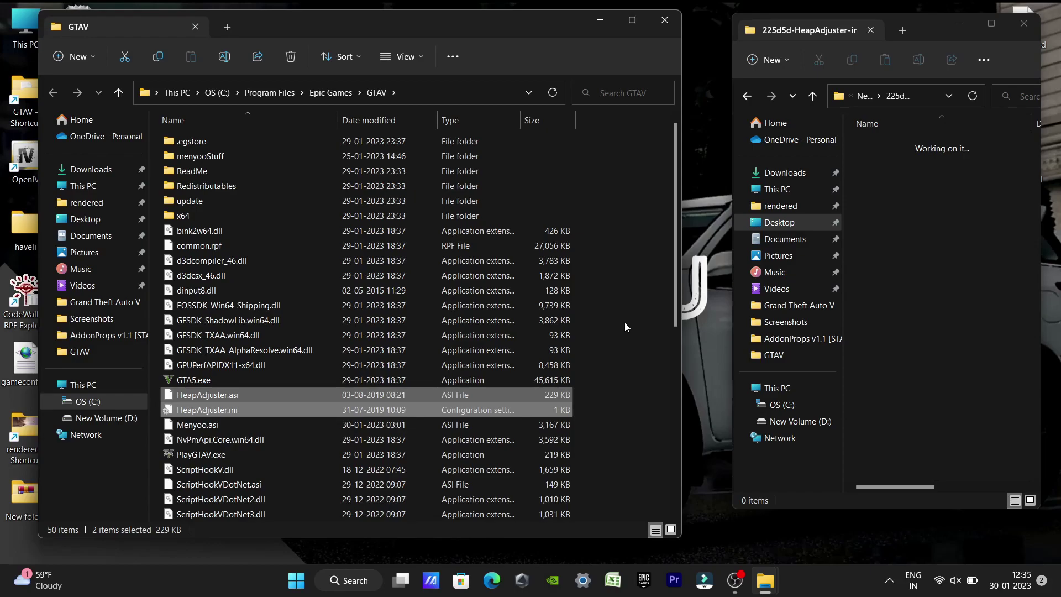
Step: Check the HEAP_SIZE setting in the game folder's HeapAdjuster.ini and close the file
click(237, 410)
double_click(233, 410)
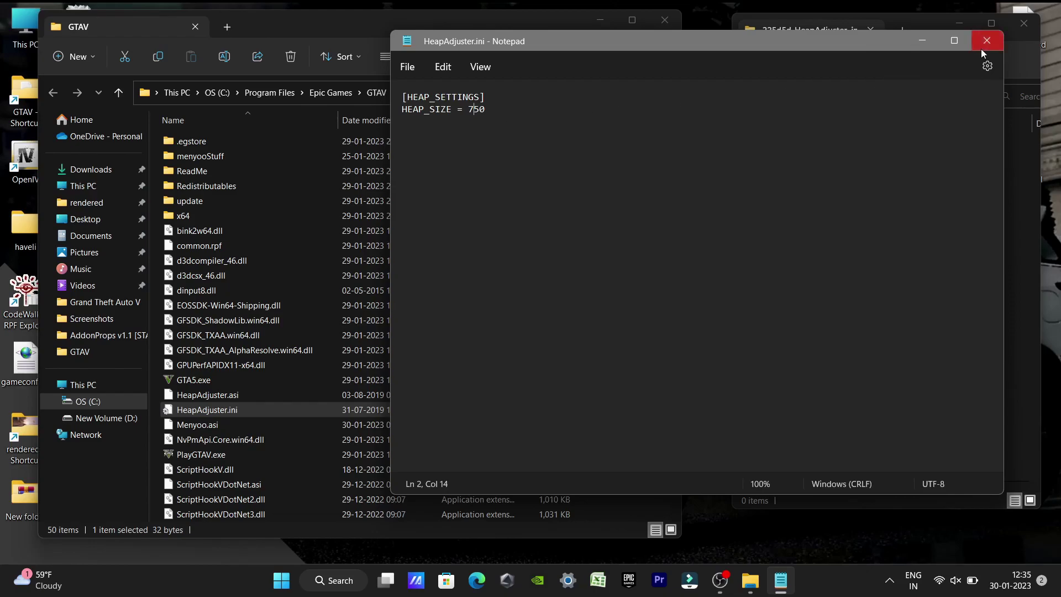
click(413, 68)
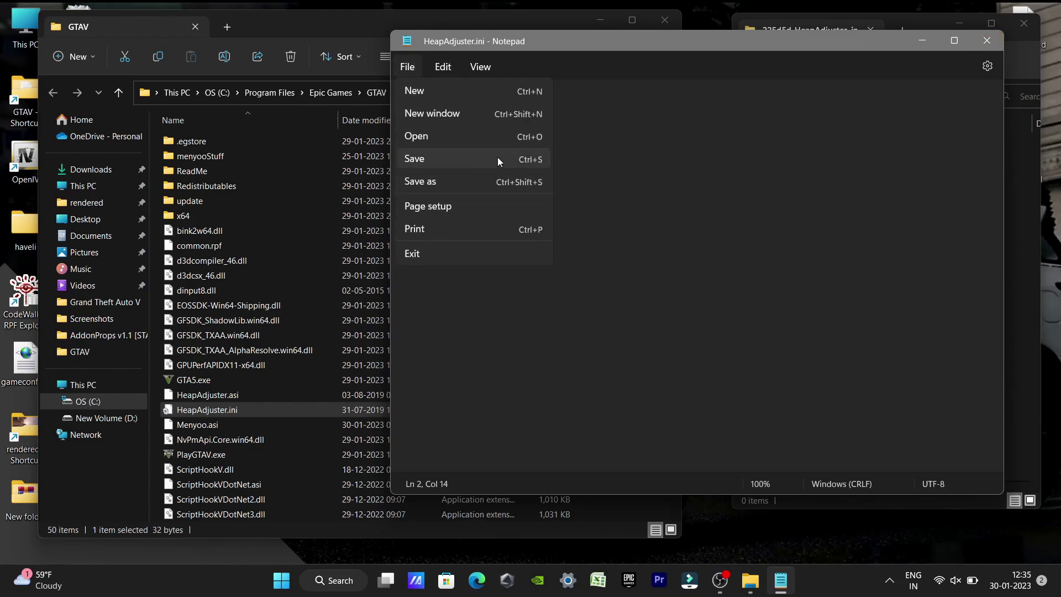
click(636, 164)
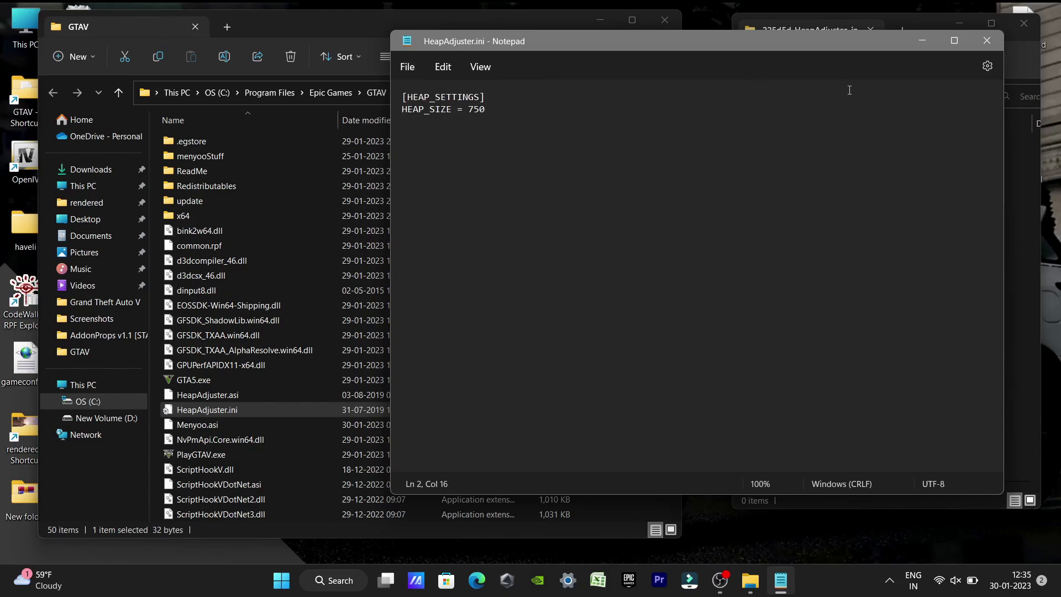
click(987, 41)
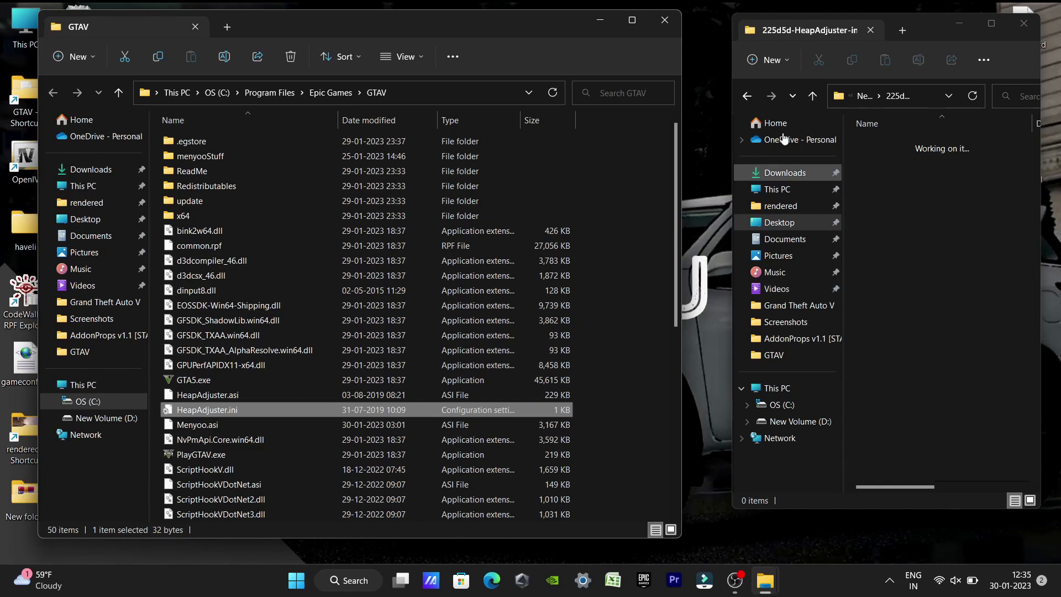
Step: Move PackfileLimitAdjuster.asi and PackfileLimitAdjuster.ini from the extracted f817a9-PackfileLimitAdjuster folder into the GTAV game folder
click(820, 101)
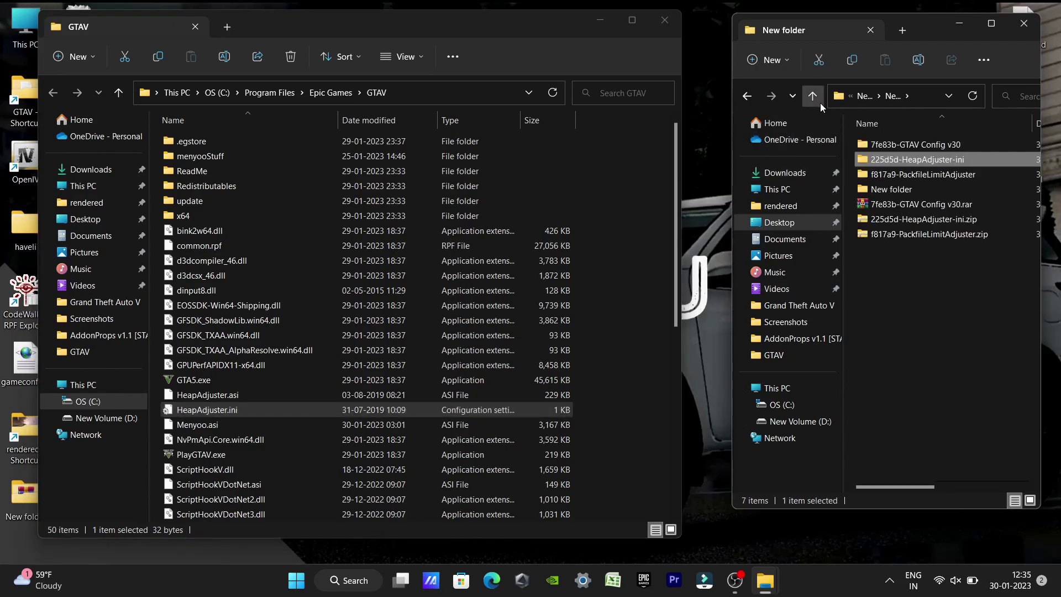
double_click(960, 176)
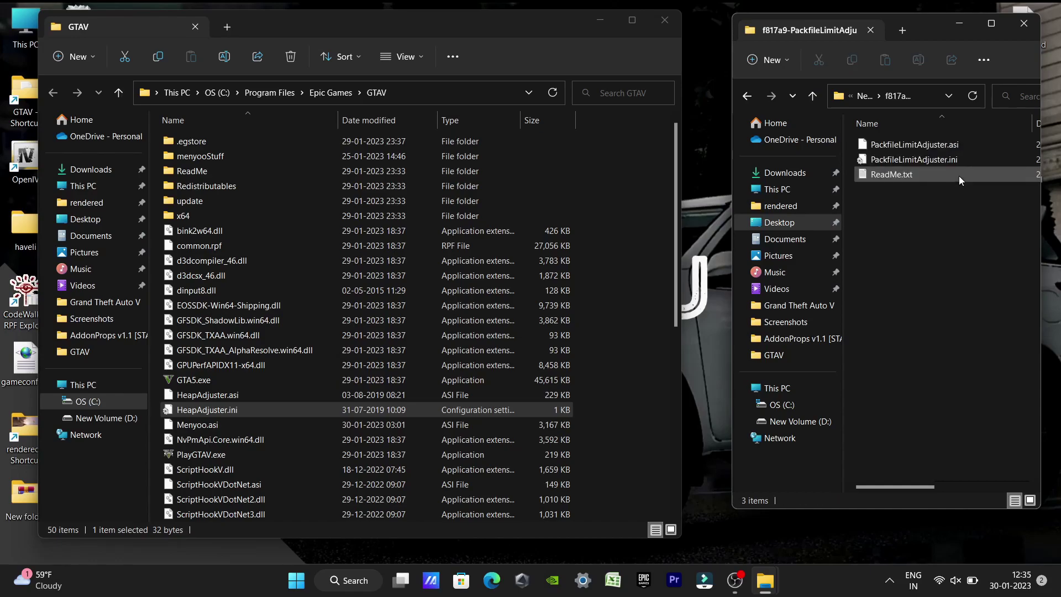
click(949, 160)
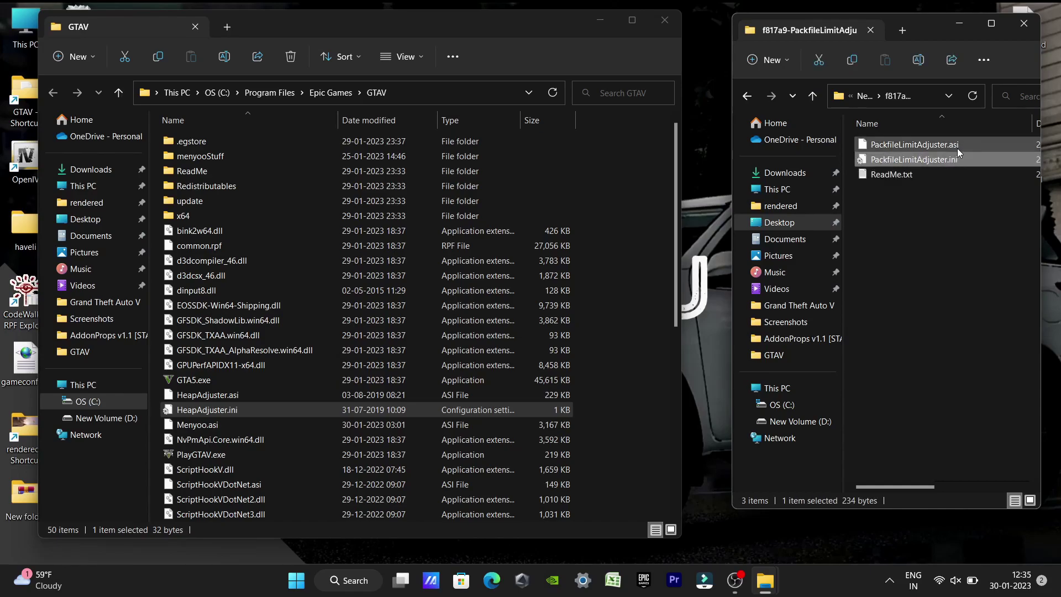
ctrl+click(957, 148)
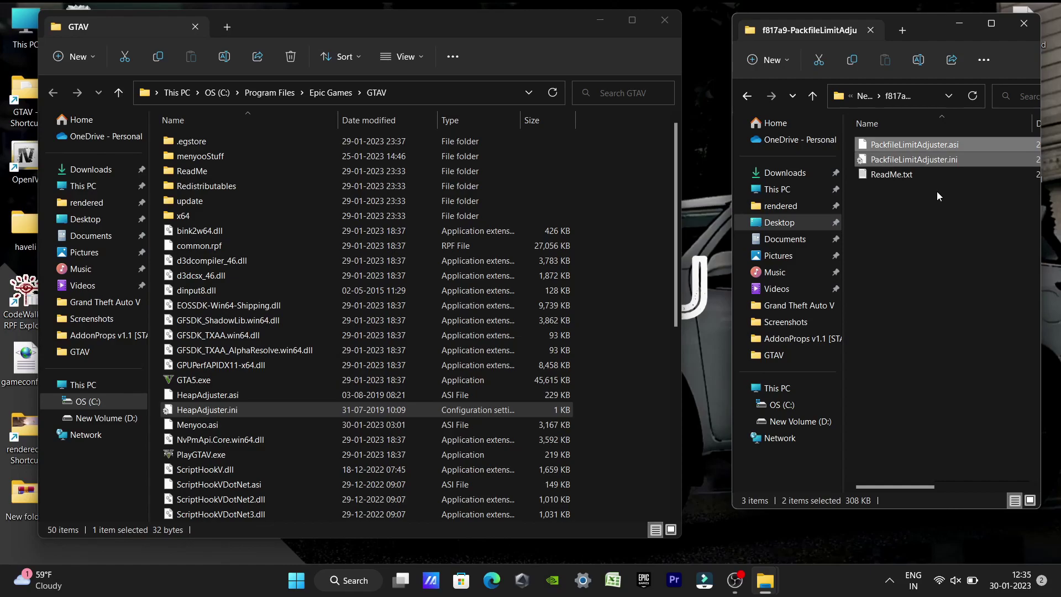
drag(938, 165, 622, 330)
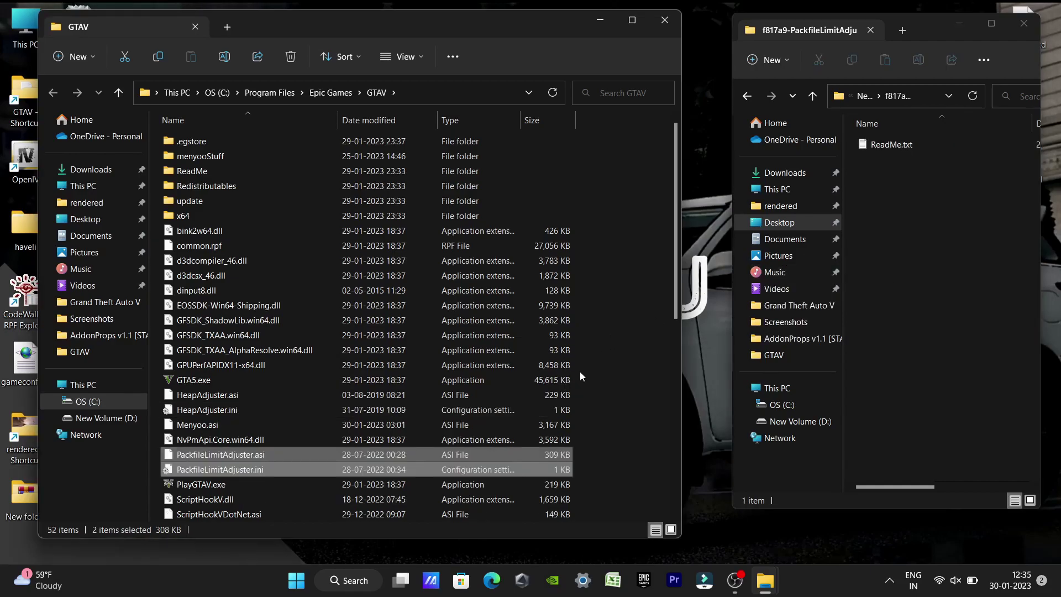
scroll(289, 458, down, 3)
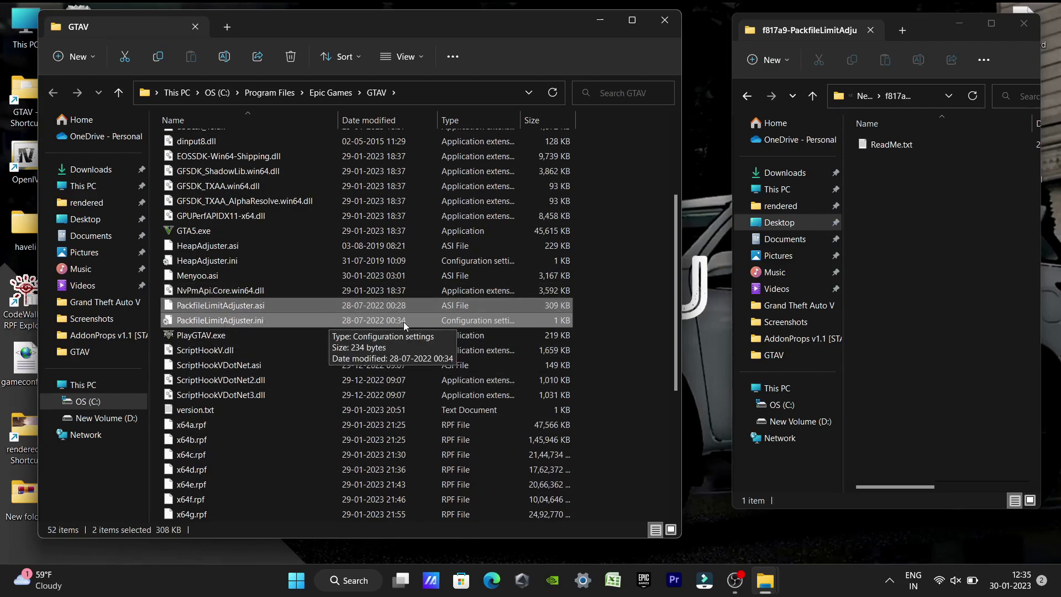
Step: Open the extracted 7fe83b-GTAV Config v30 folder and check the file version of GTA5.exe in its detailed properties
click(813, 96)
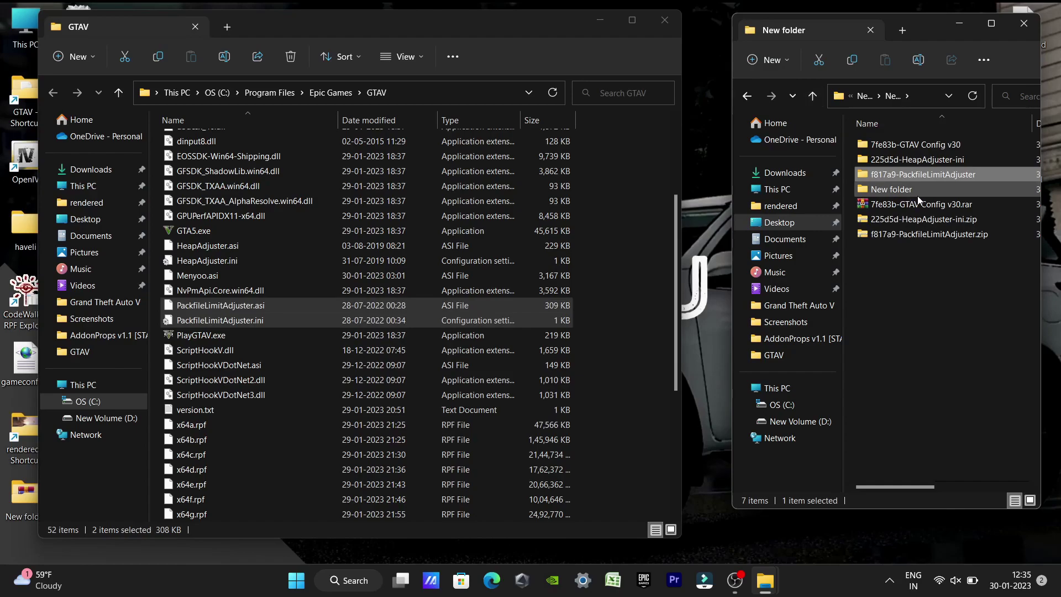
double_click(921, 147)
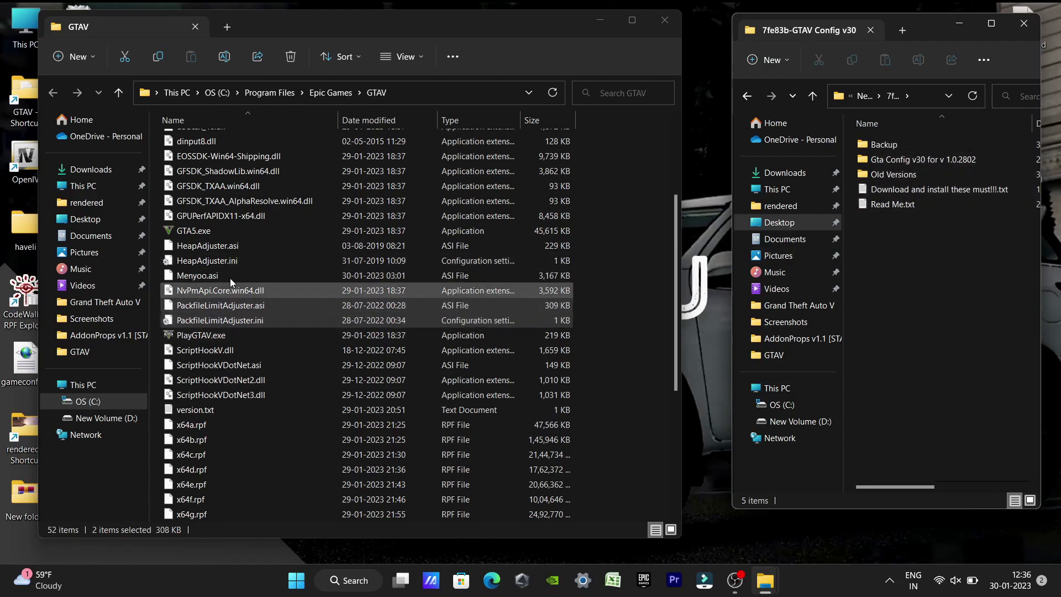
right_click(191, 230)
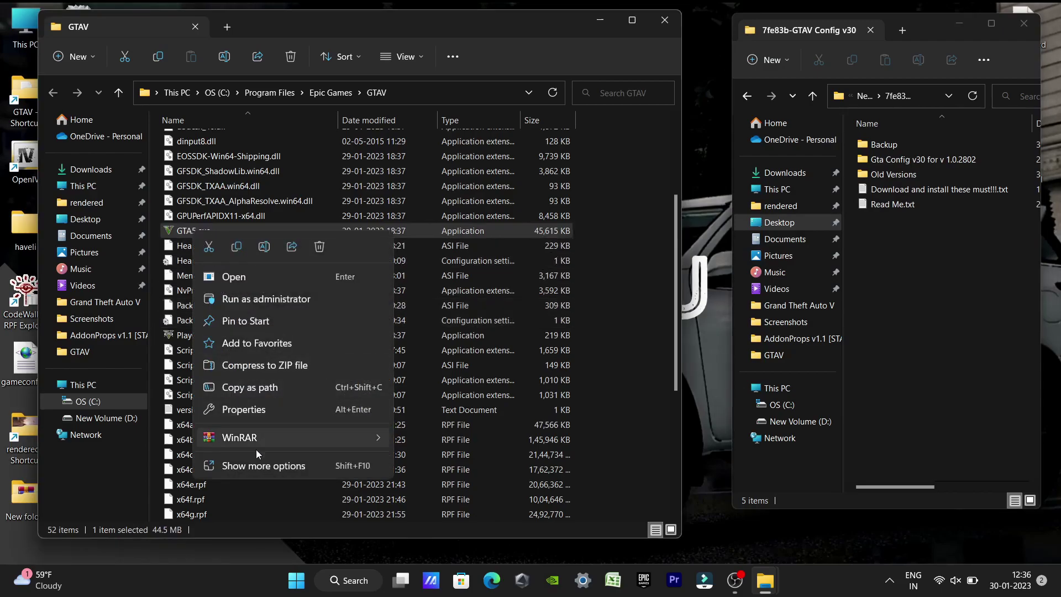
click(279, 409)
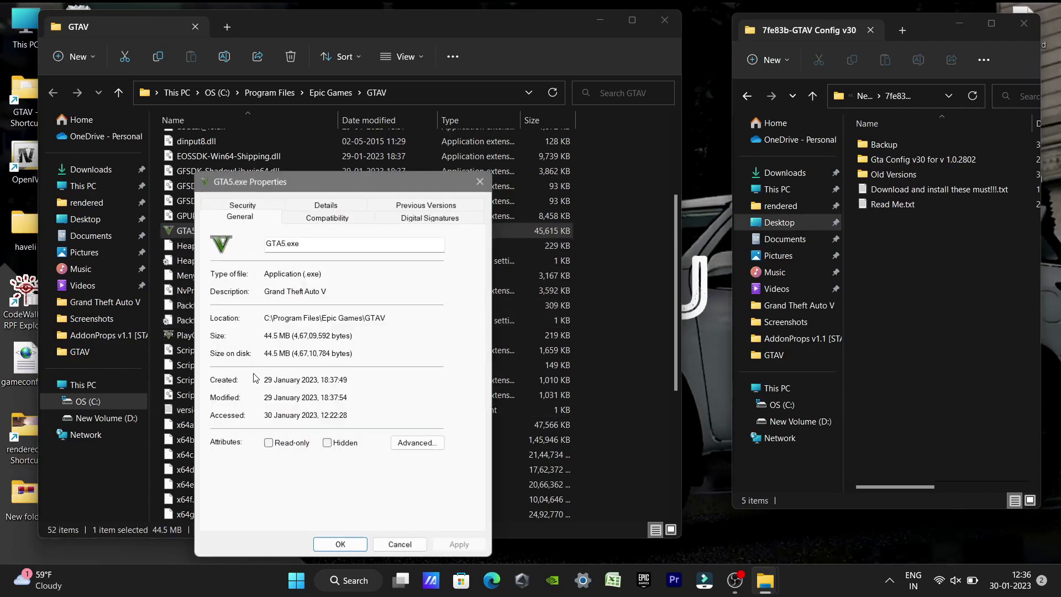
click(338, 211)
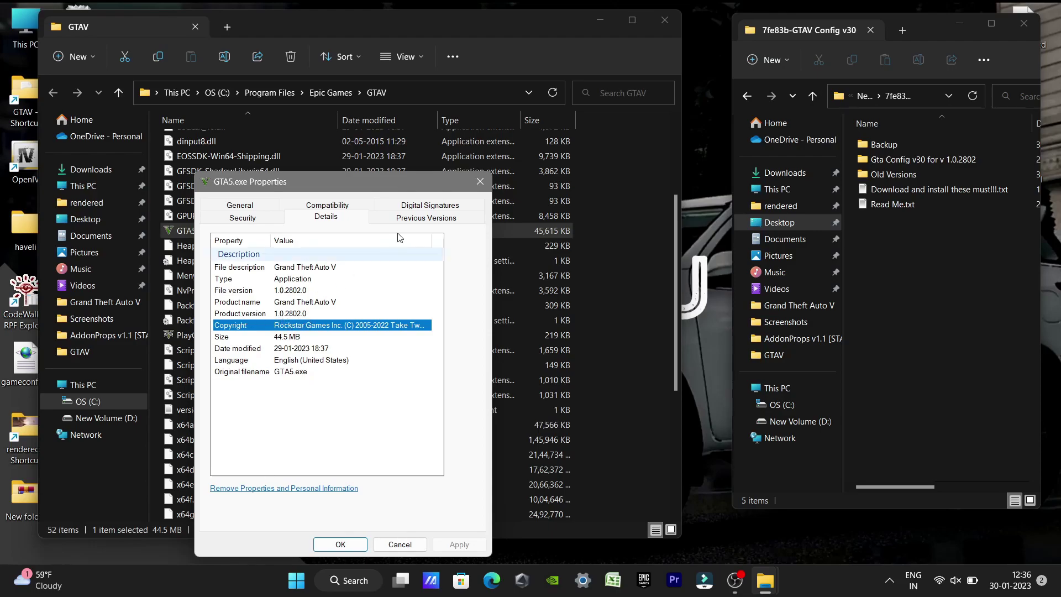
click(480, 183)
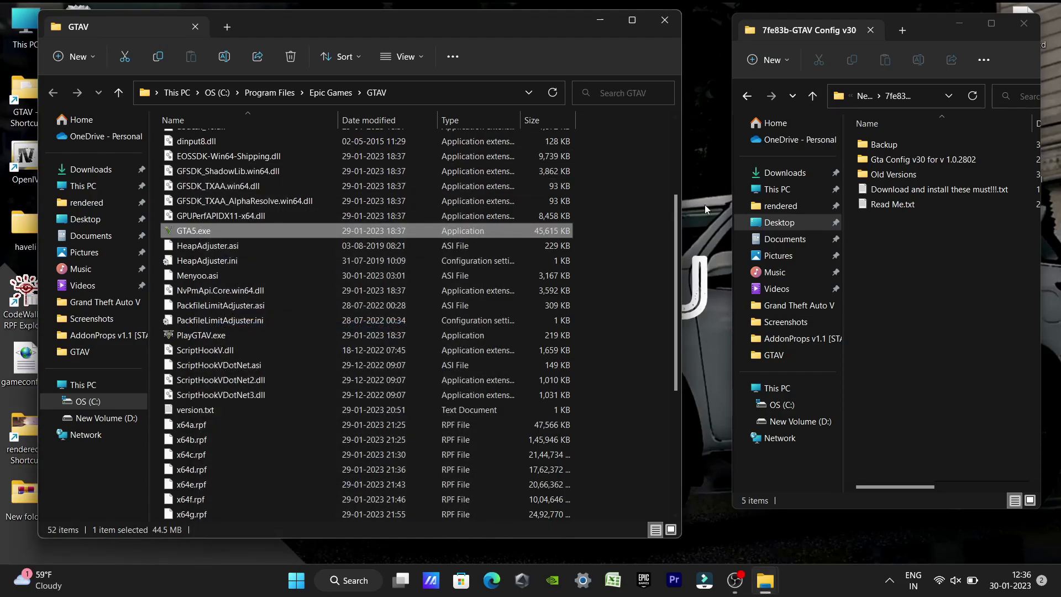
Step: Look through the gameconfig releases in the Old Versions folder and return to the 7fe83b-GTAV Config v30 folder
click(923, 162)
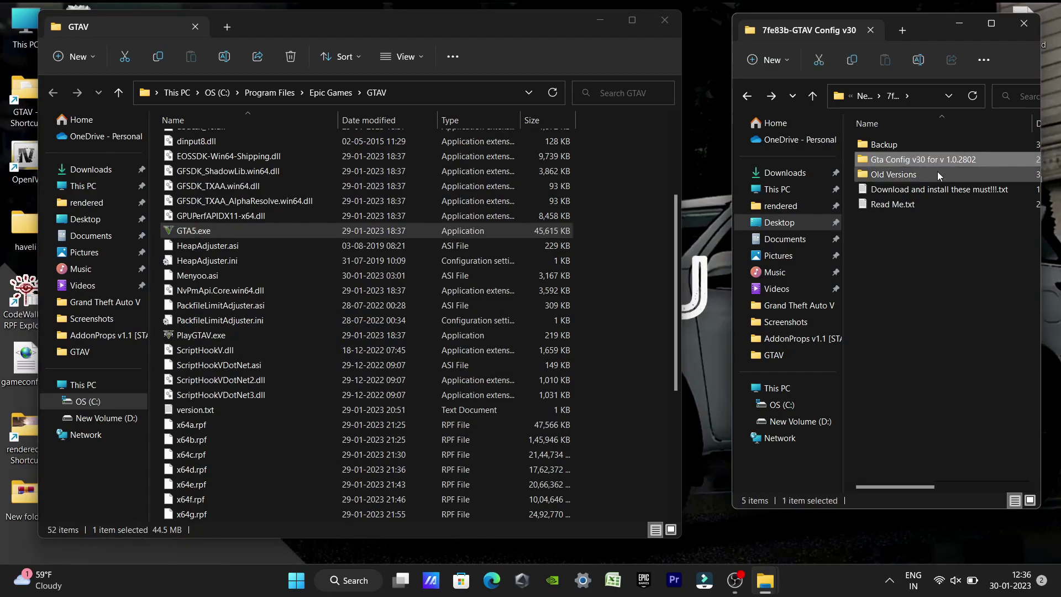
double_click(921, 176)
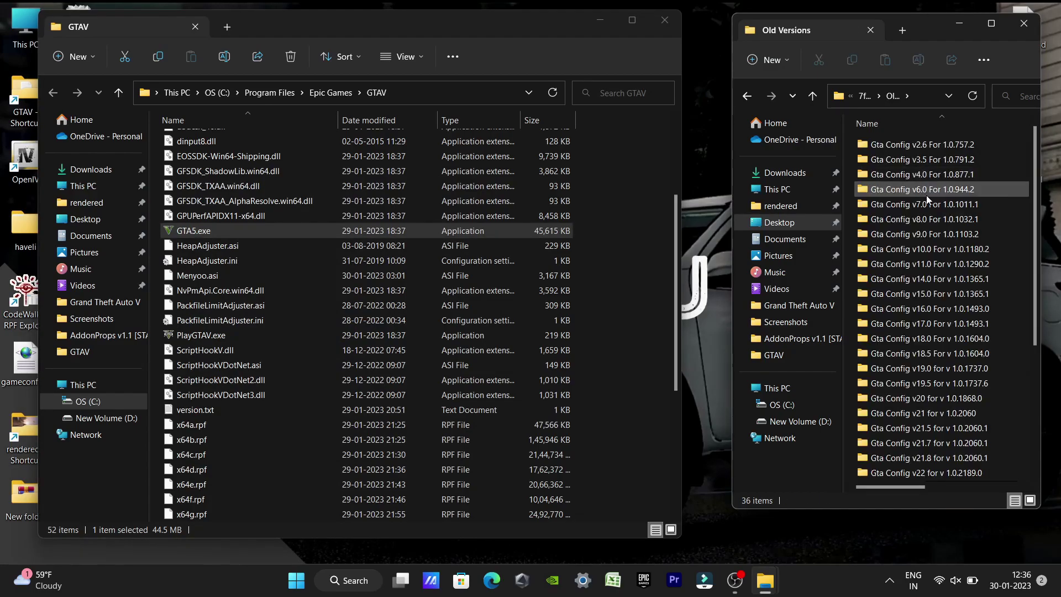
scroll(945, 369, down, 5)
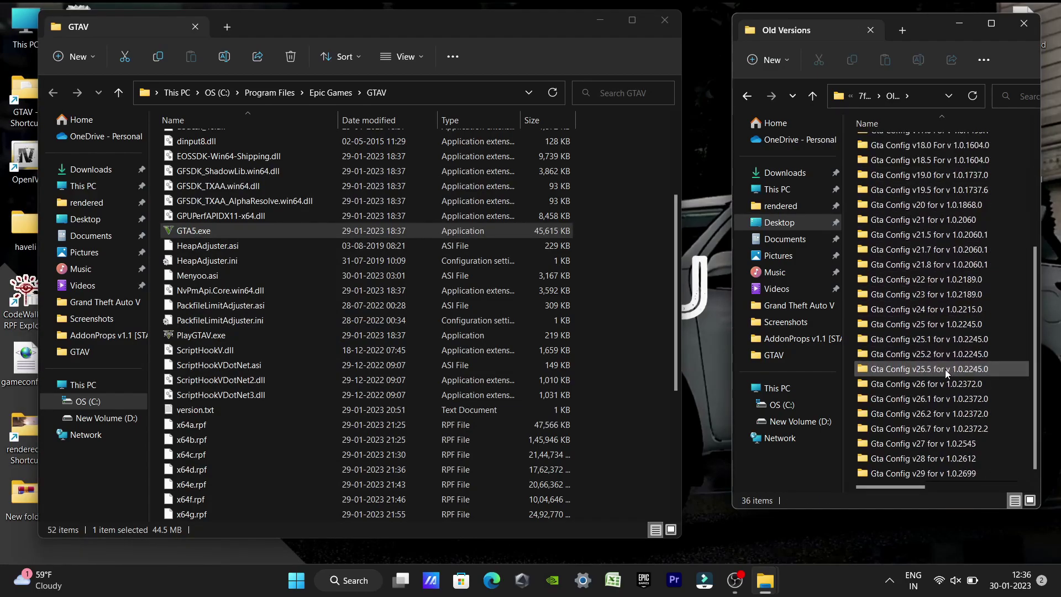
scroll(945, 369, up, 5)
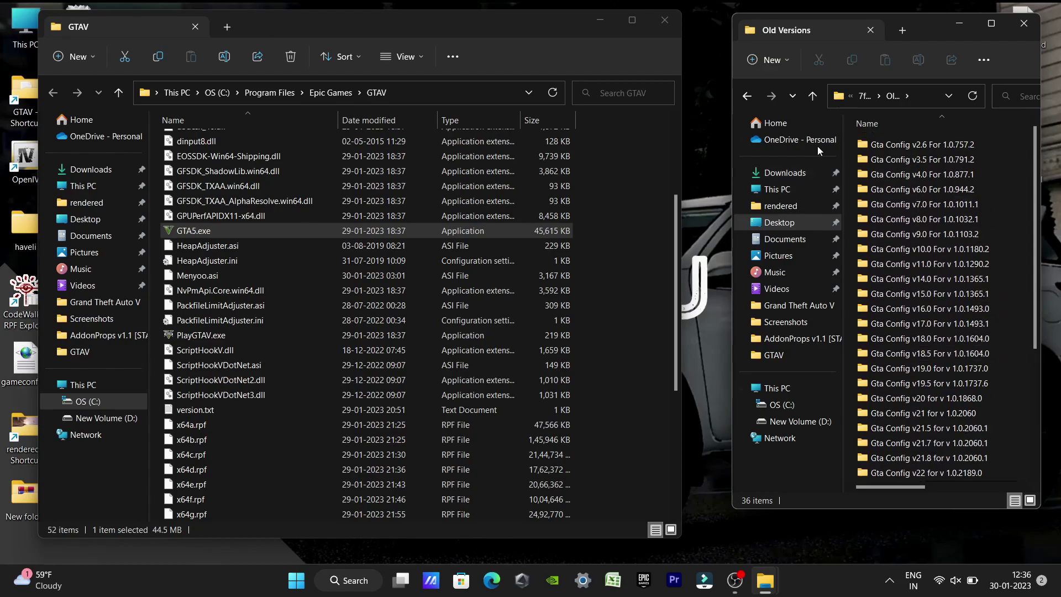
click(813, 96)
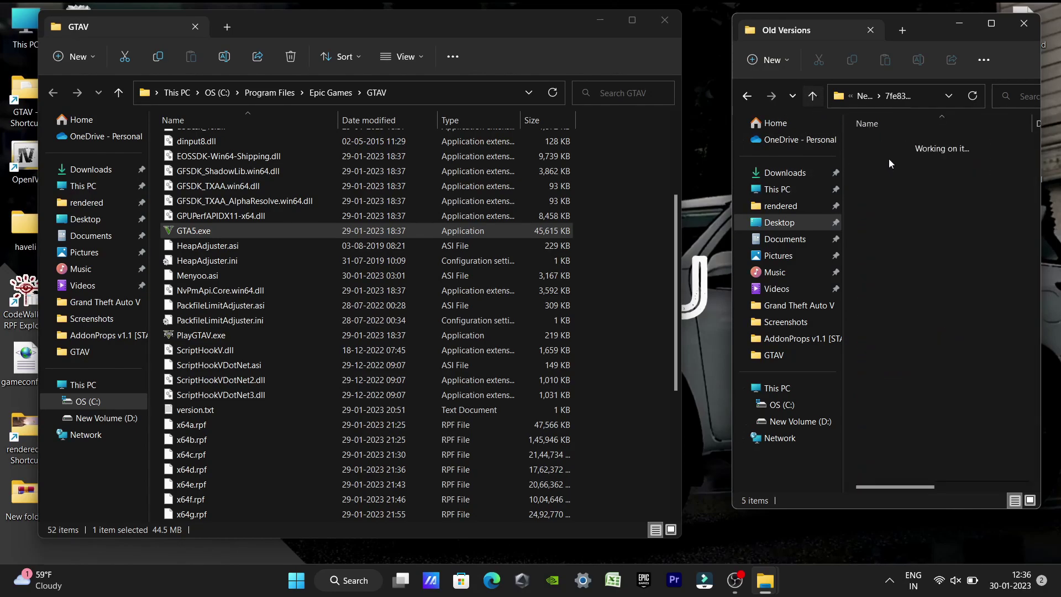
Step: Open the Stock Traffic (Means Gta base) folder under For More Mods in Gta Config v30 for v 1.0.2802
double_click(913, 159)
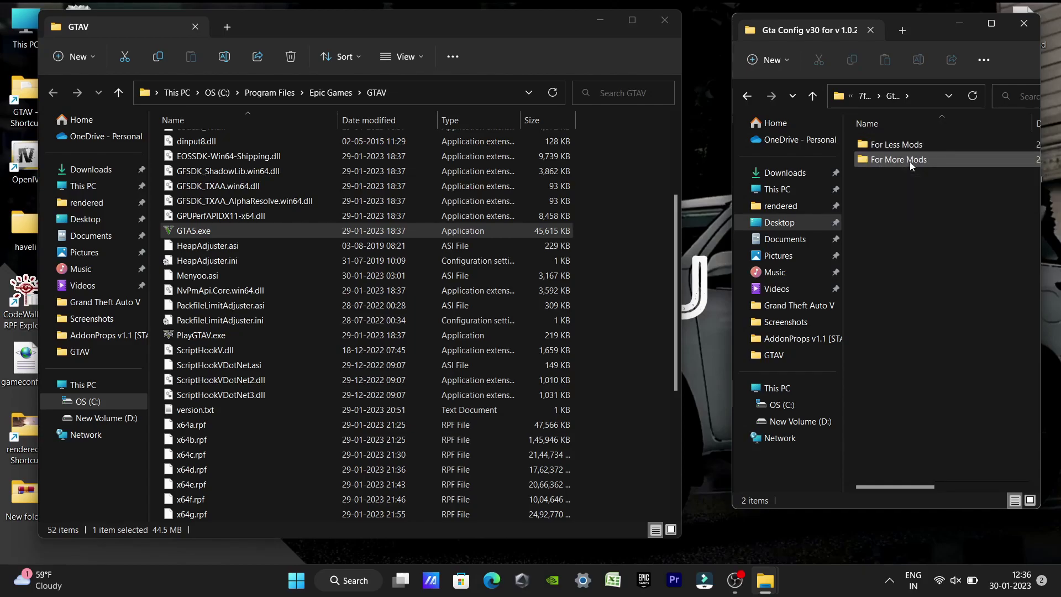
double_click(910, 161)
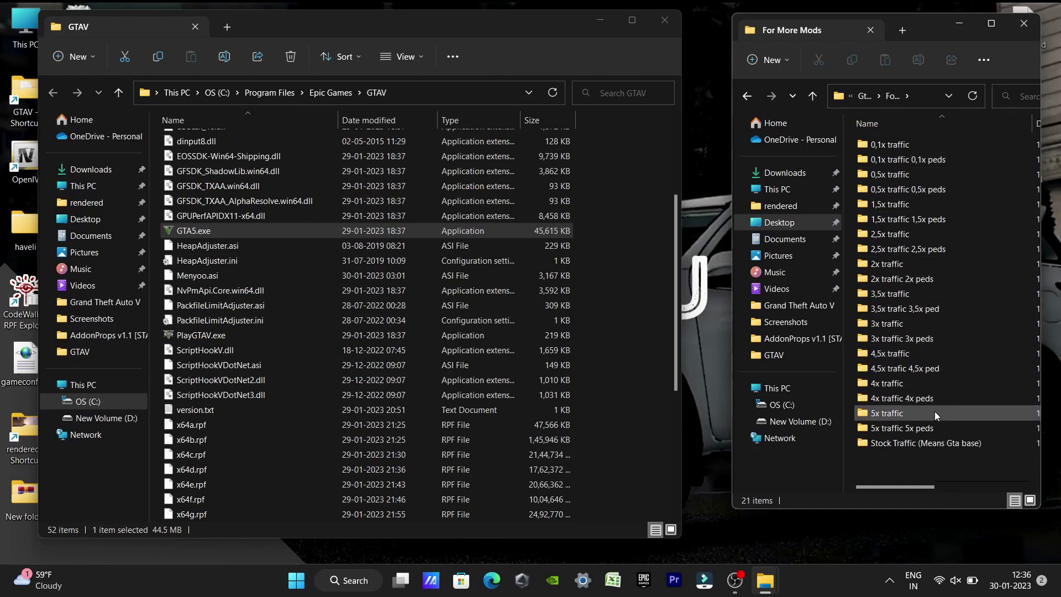
double_click(944, 445)
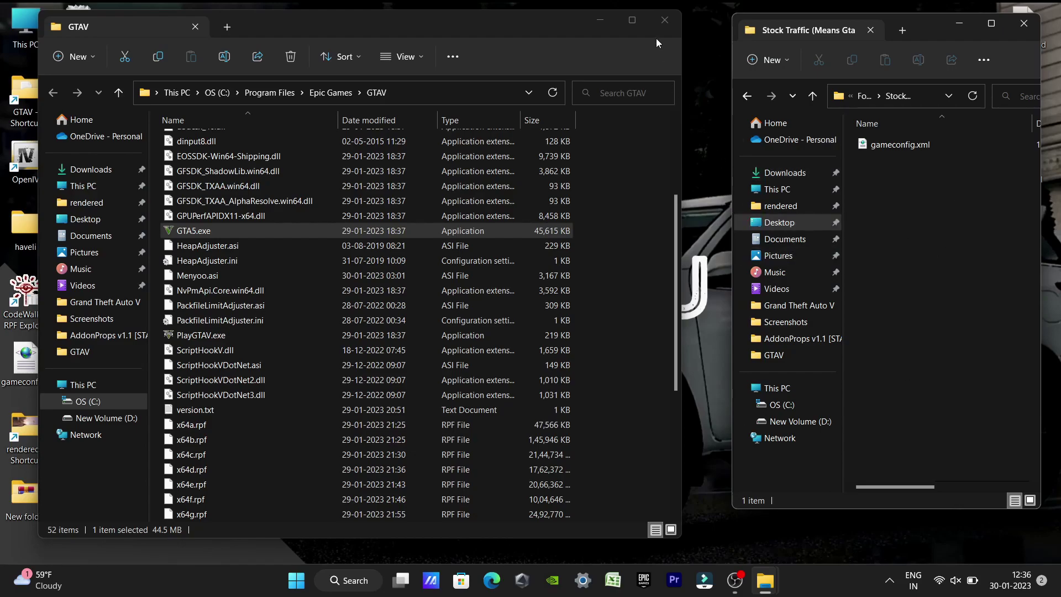
Step: Close the GTAV folder window and launch OpenIV for the Windows version of Grand Theft Auto V
click(664, 21)
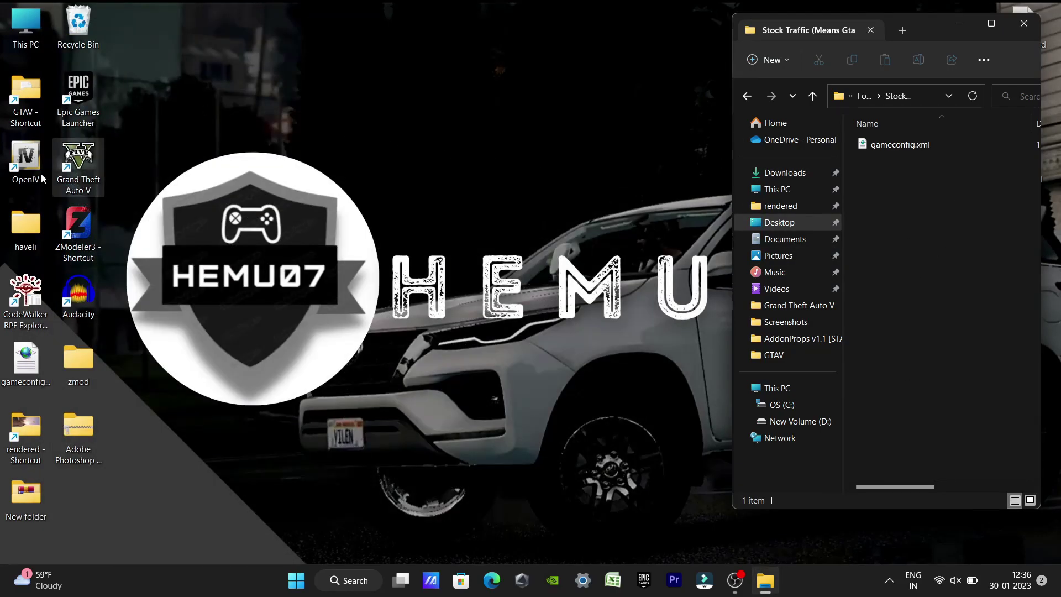
double_click(32, 161)
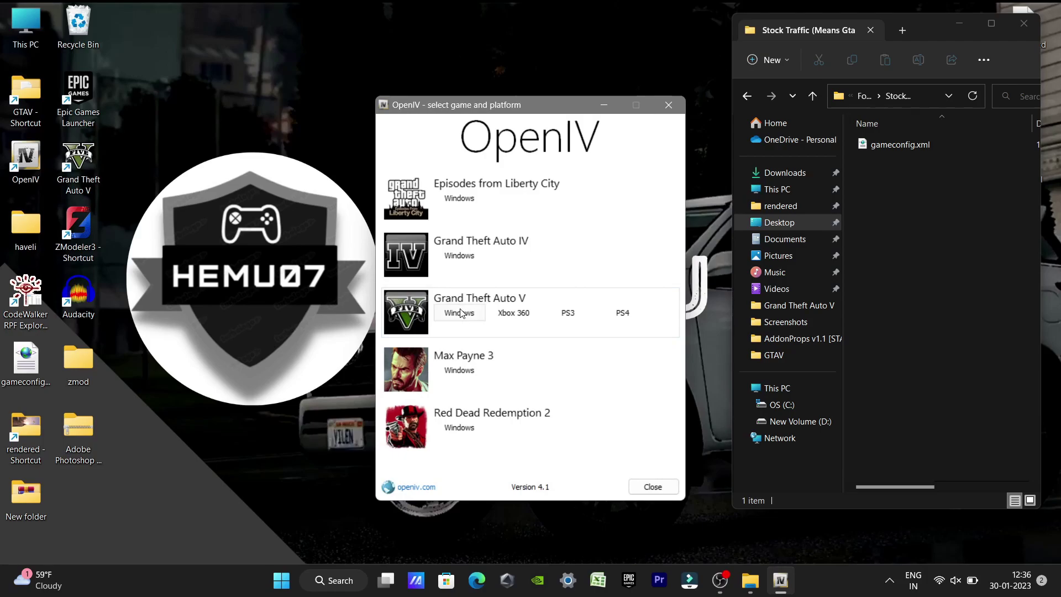
click(460, 313)
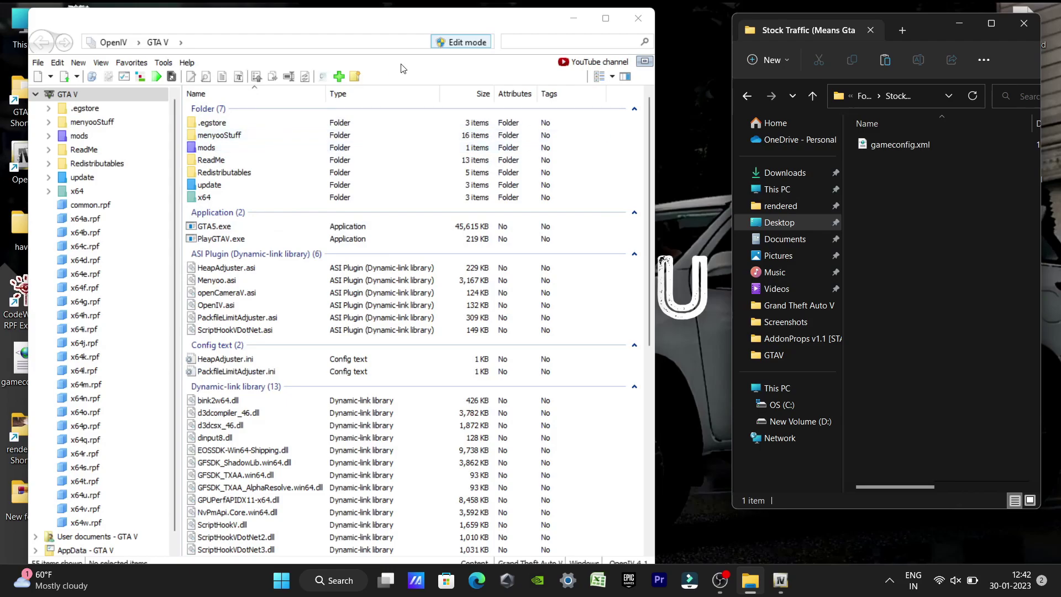
Step: Open mods > update > update.rpf > common > data in OpenIV
double_click(215, 150)
double_click(246, 126)
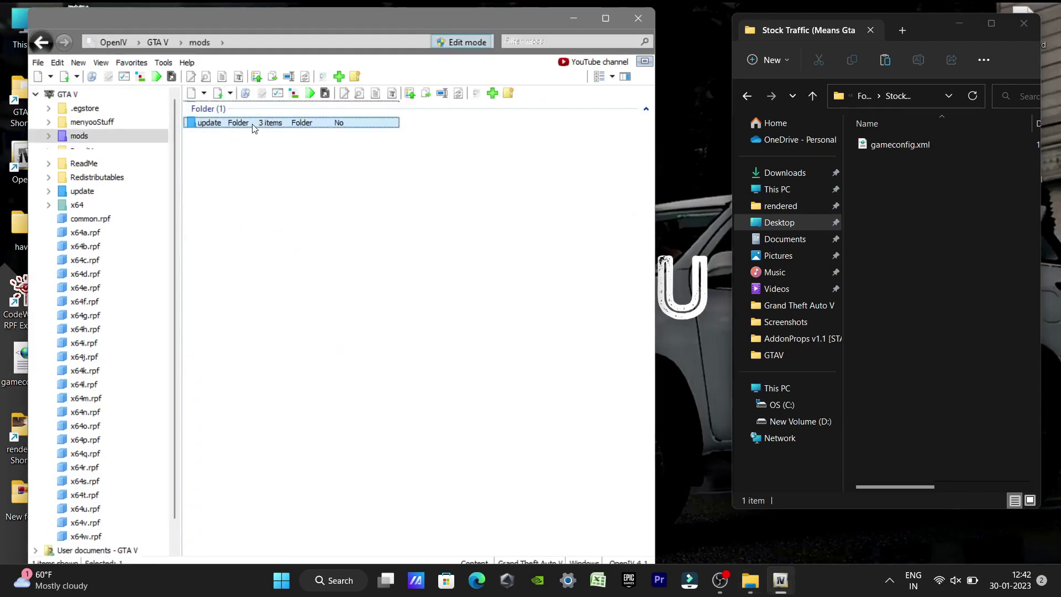
double_click(248, 152)
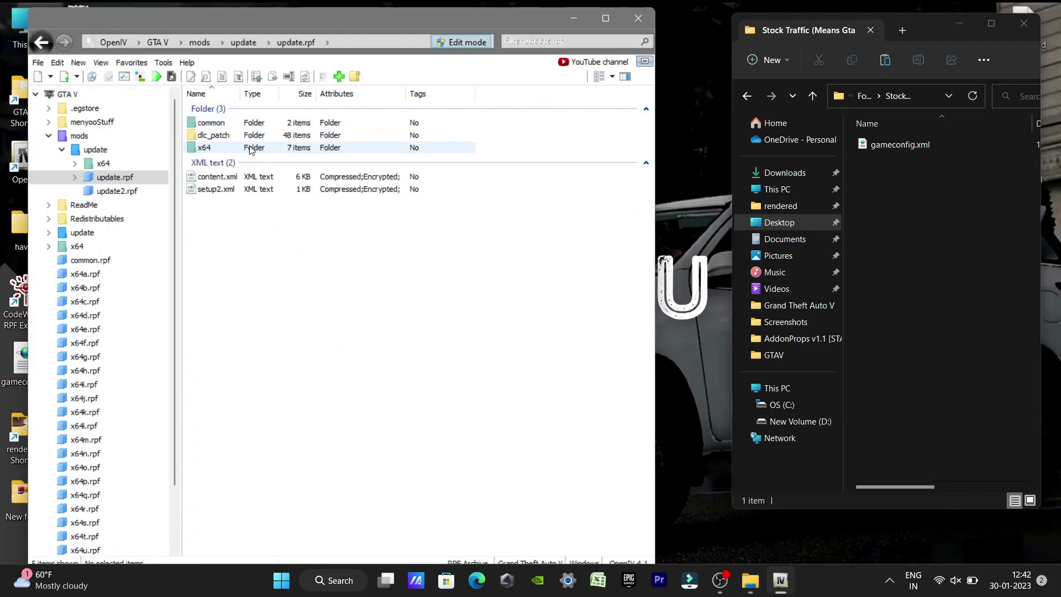
double_click(276, 123)
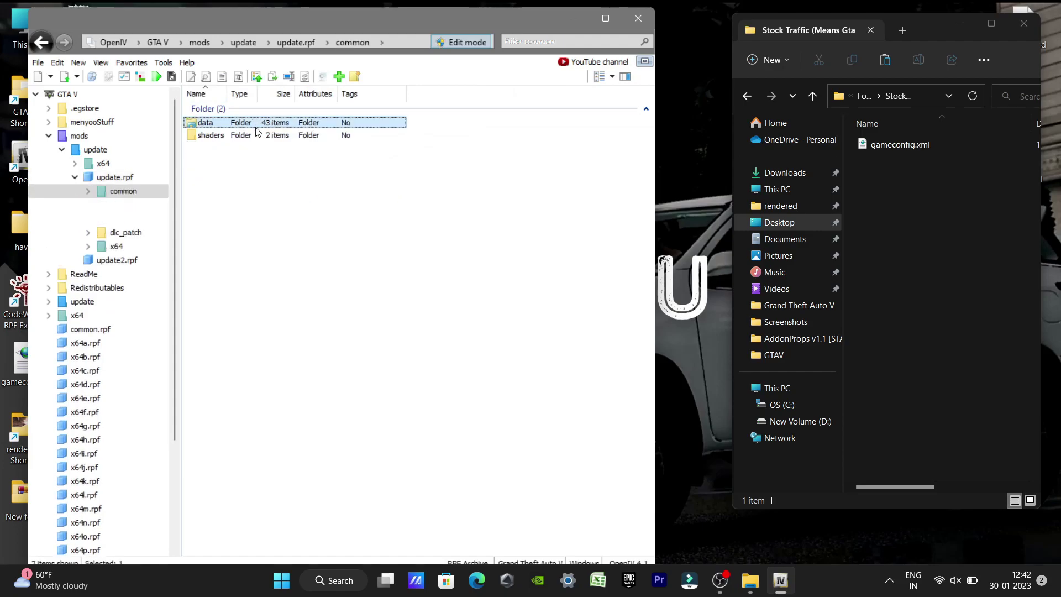
key(Return)
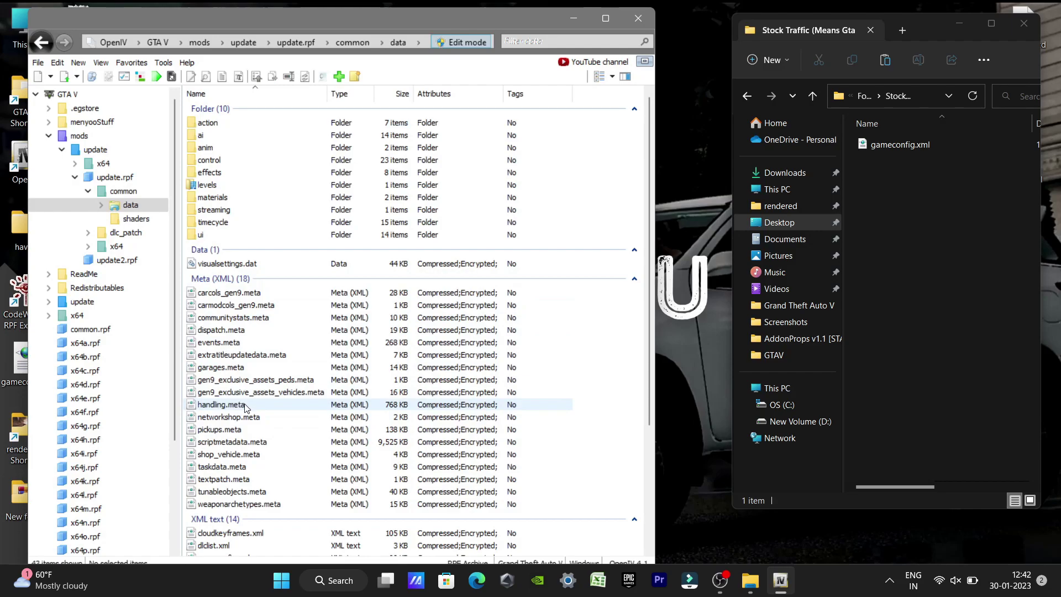
Step: Back up the existing gameconfig.xml from the data folder by copying it to the desktop
scroll(256, 424, down, 3)
scroll(256, 425, down, 2)
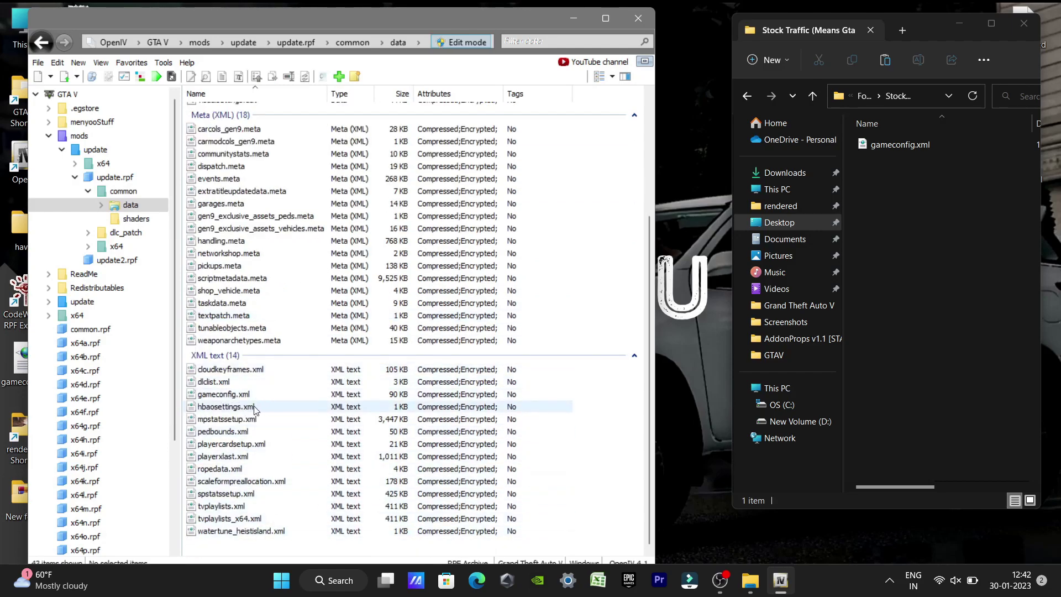
drag(229, 397, 482, 388)
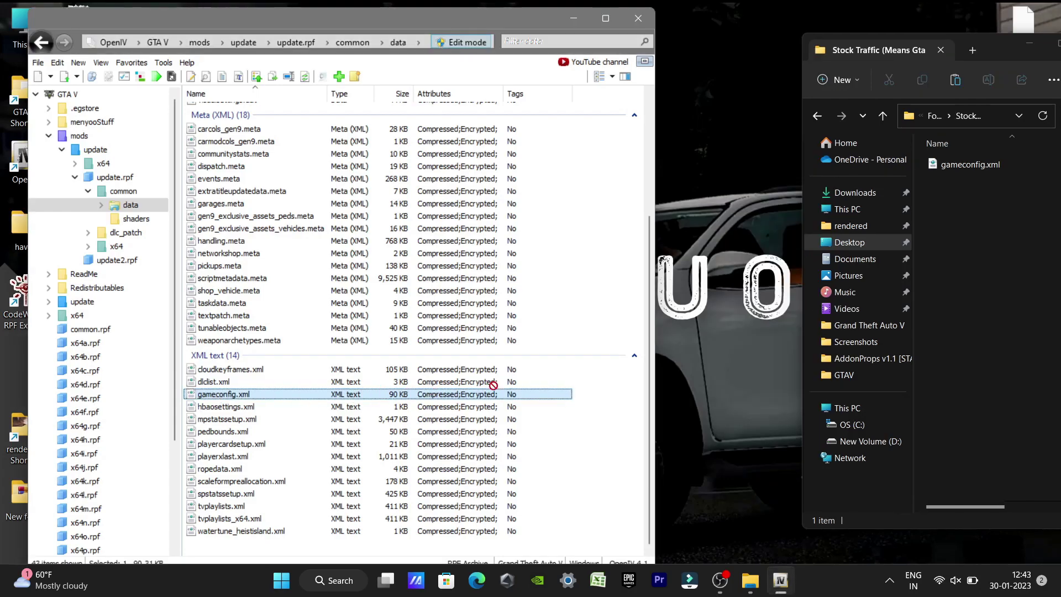
drag(741, 204, 740, 204)
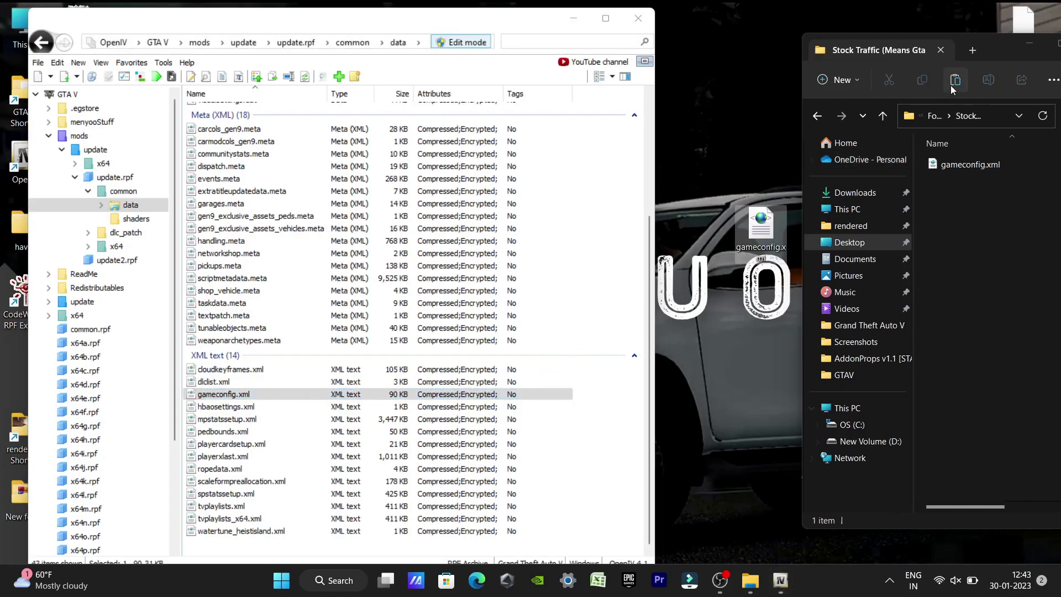
Step: Replace gameconfig.xml in update.rpf's data folder with the one from the Stock Traffic folder and close OpenIV
drag(1000, 52, 900, 44)
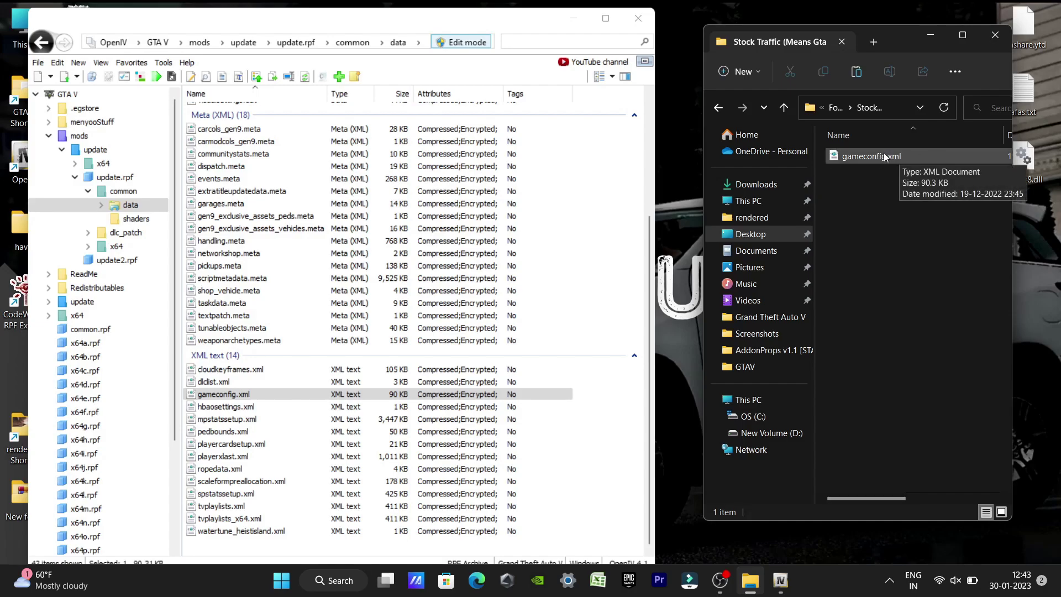
drag(884, 157, 618, 287)
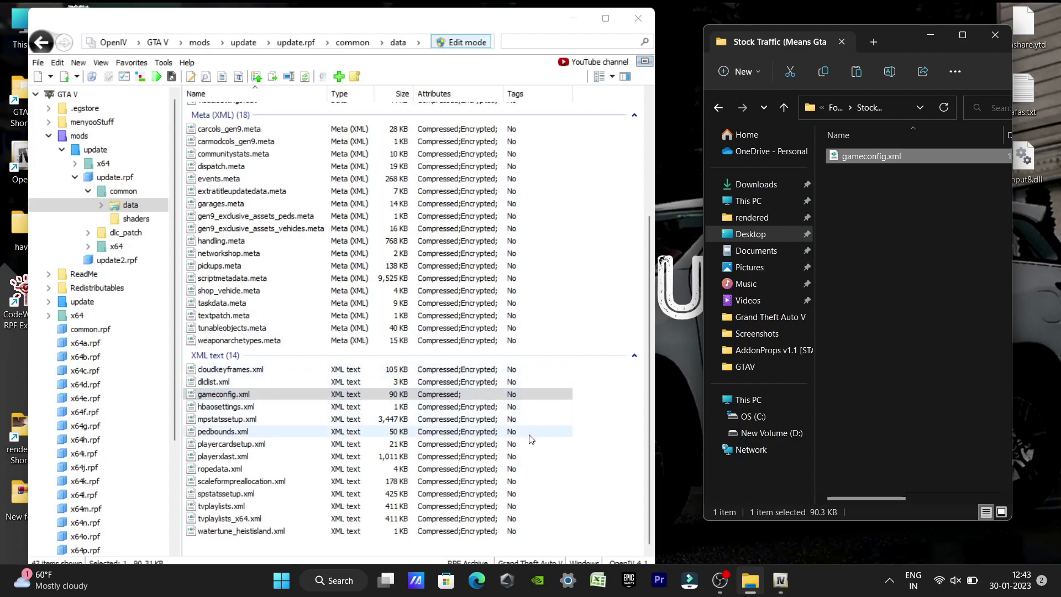
click(639, 18)
Step: Close the Stock Traffic folder window and refresh the desktop
drag(906, 44, 703, 61)
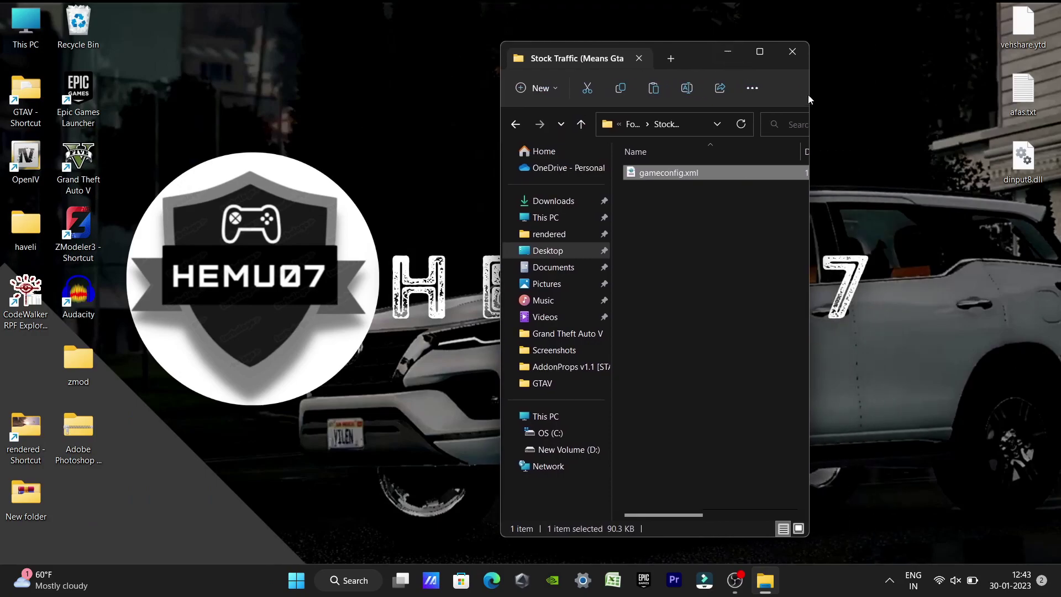
click(800, 59)
right_click(788, 70)
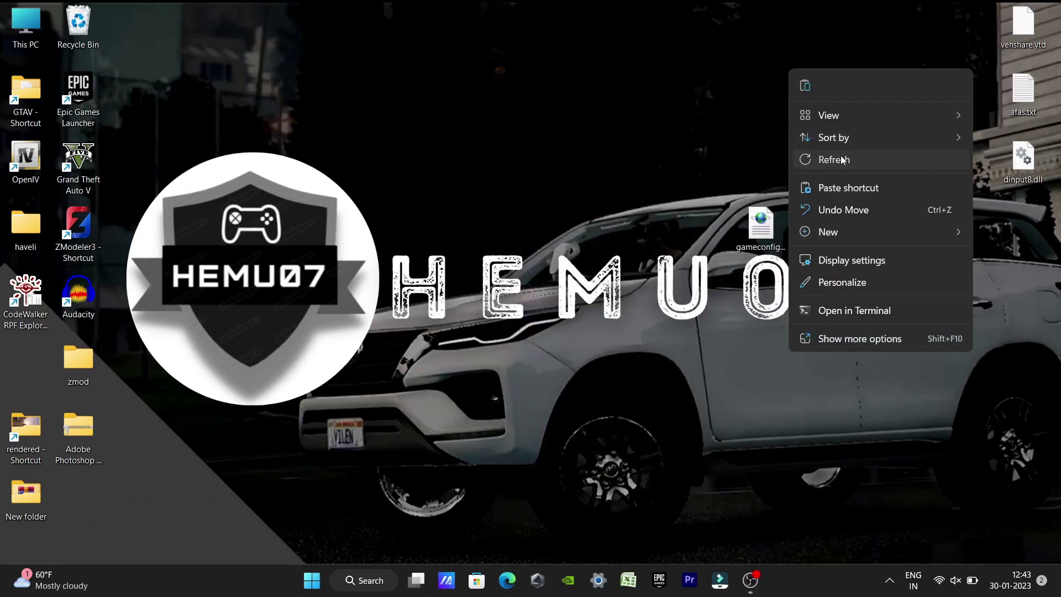
click(839, 159)
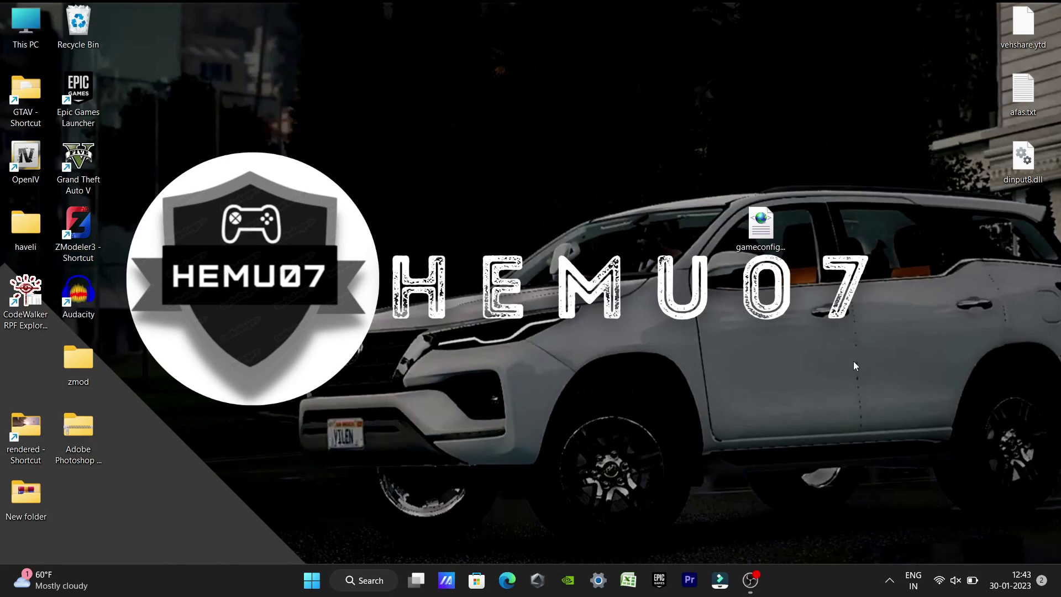
mouse_move(749, 579)
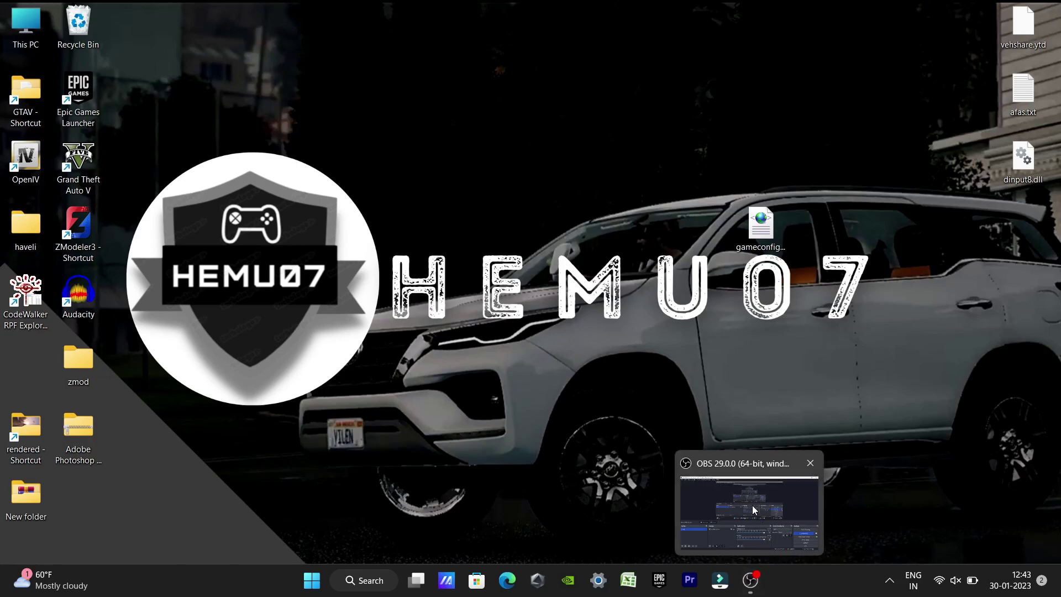